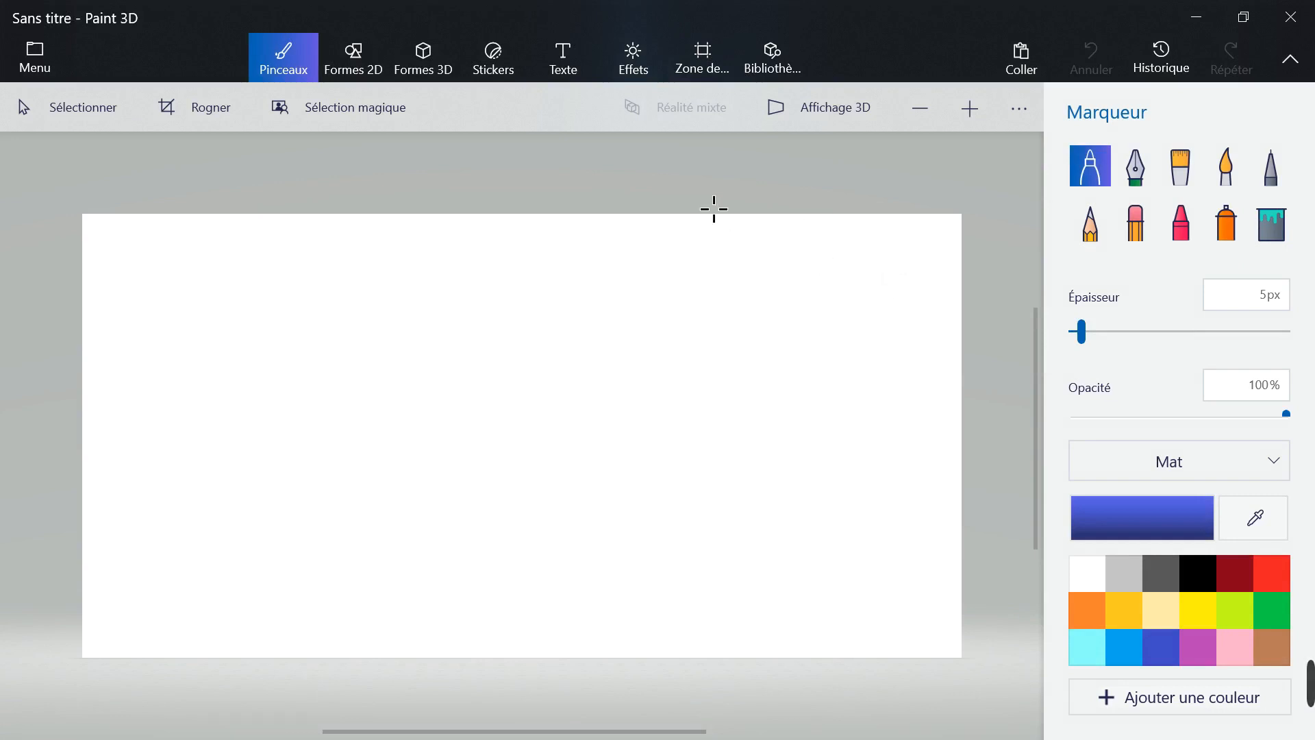
Narrow the blank canvas to about 872 px wide, keeping its height of 648 px.
left_click(705, 75)
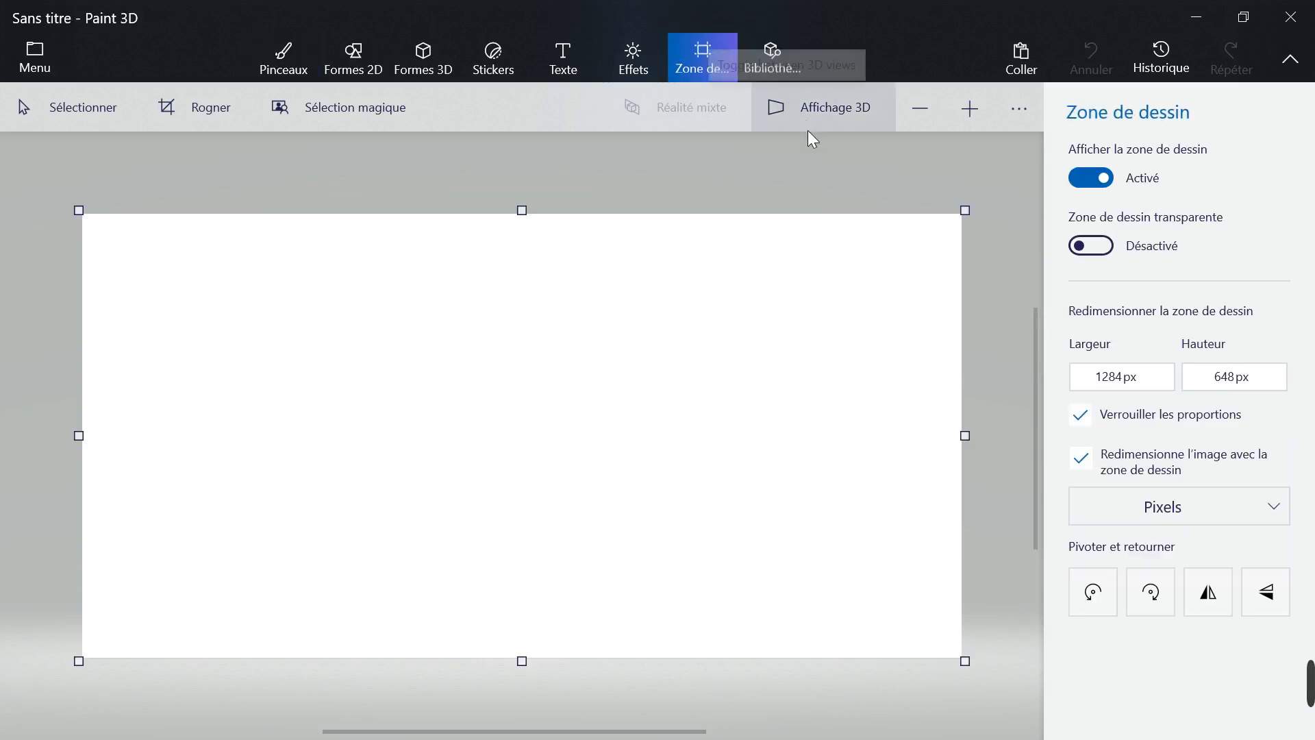
left_click_drag(983, 452, 840, 461)
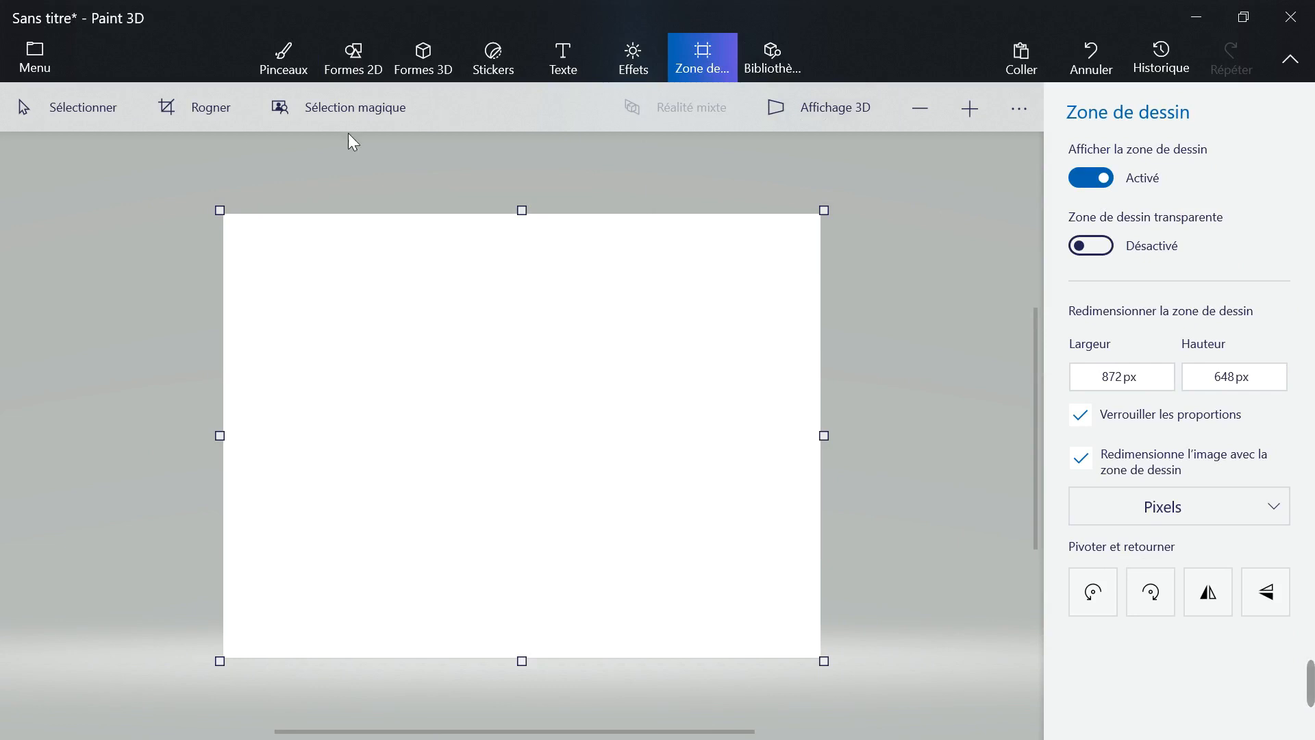
Insert the image lead_large.jpg from the Vidéo 3D folder under Informatique sans frontière onto the canvas.
left_click(42, 56)
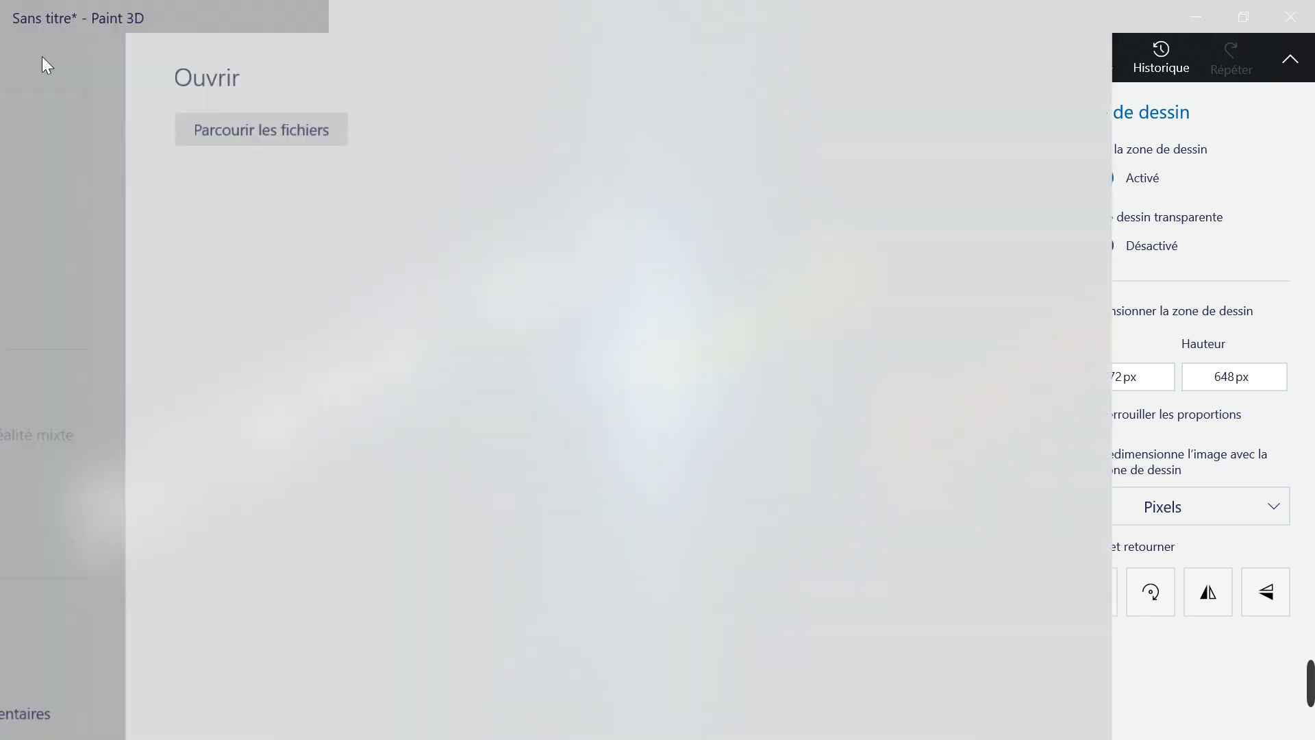
left_click(75, 224)
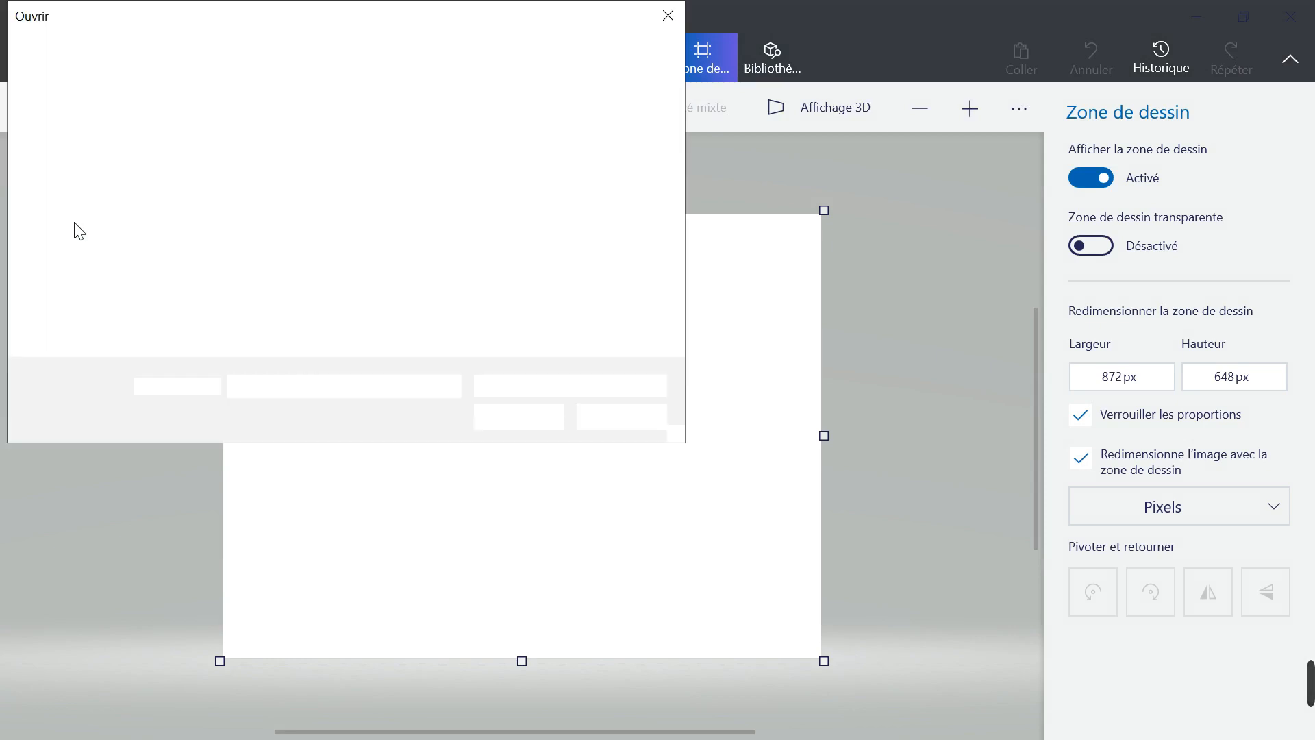
left_click(258, 54)
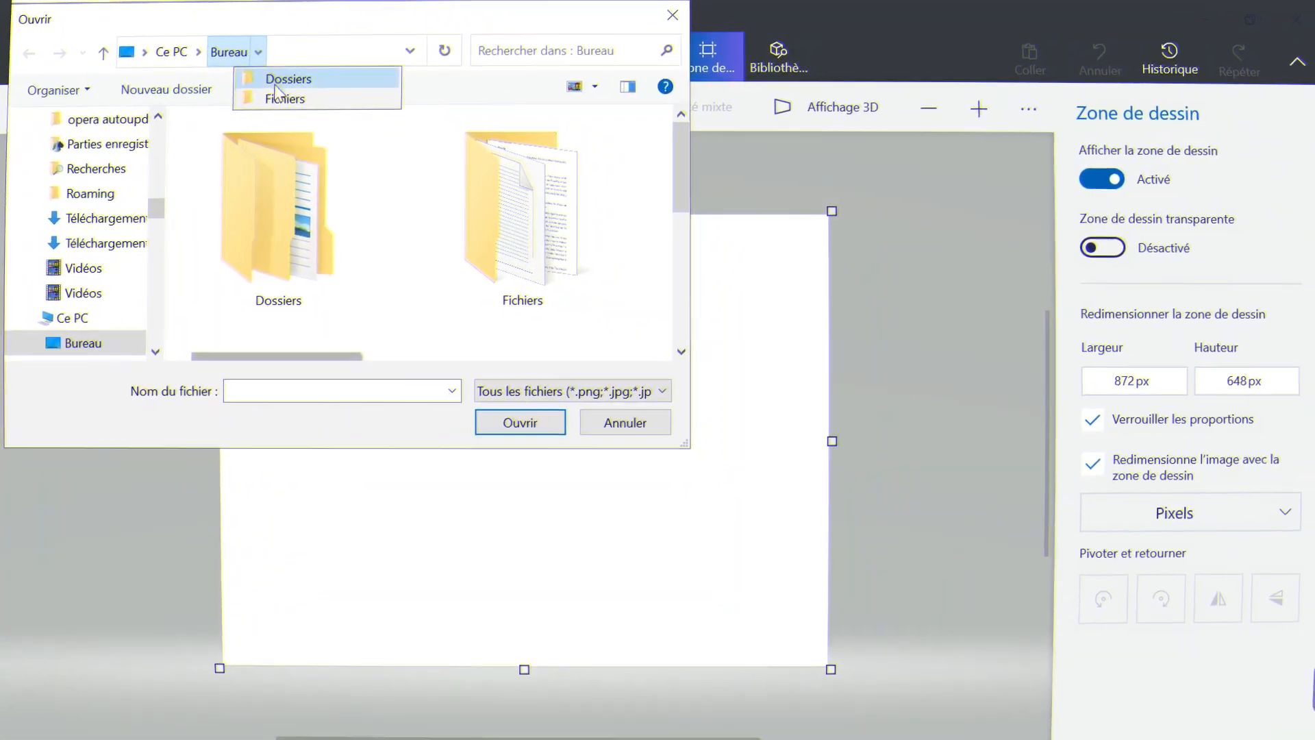
left_click(276, 81)
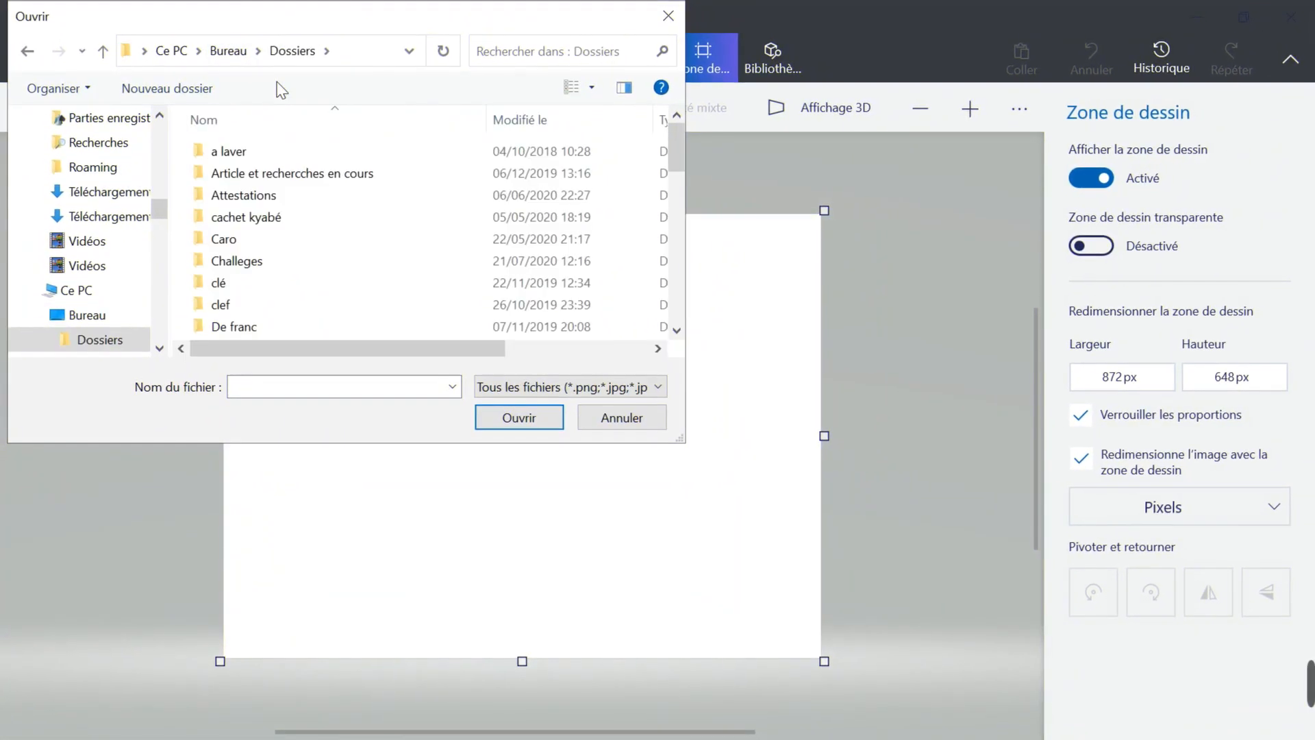
scroll(267, 264, "down", 6)
scroll(261, 268, "up", 2)
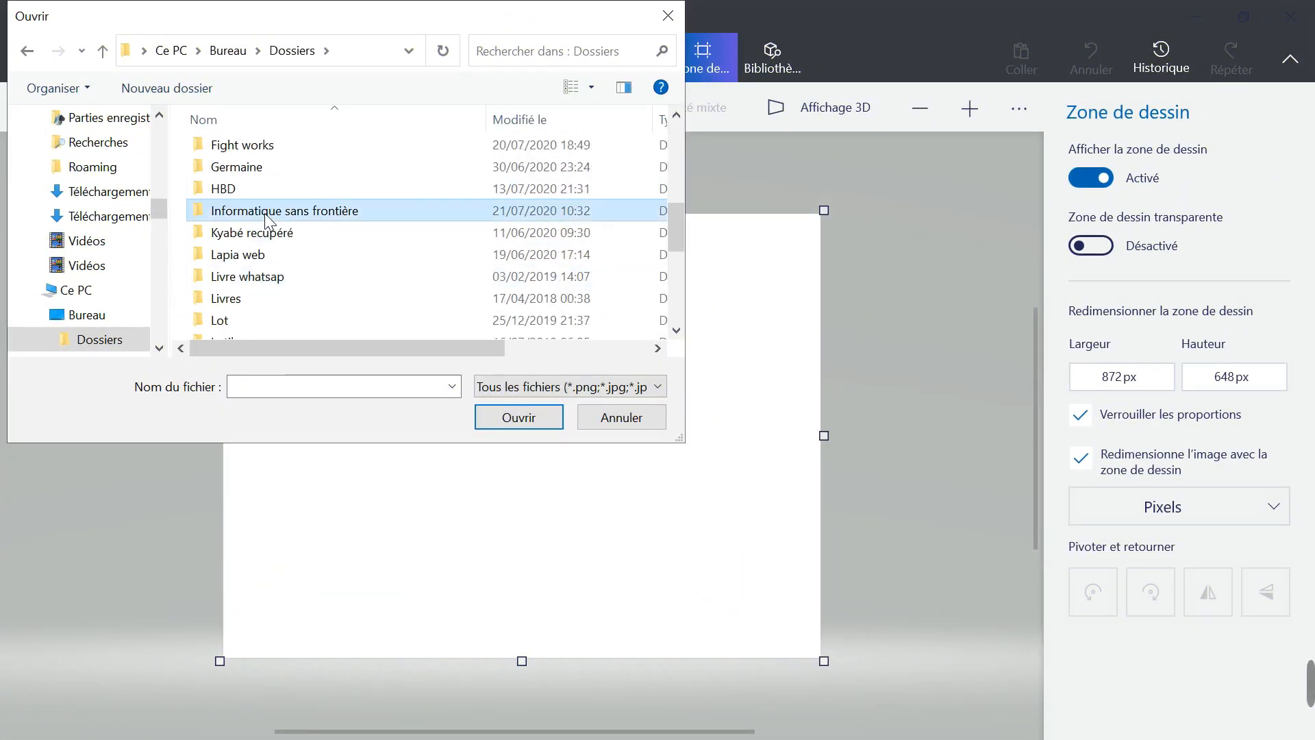
double_click(265, 212)
scroll(377, 253, "down", 1)
double_click(381, 253)
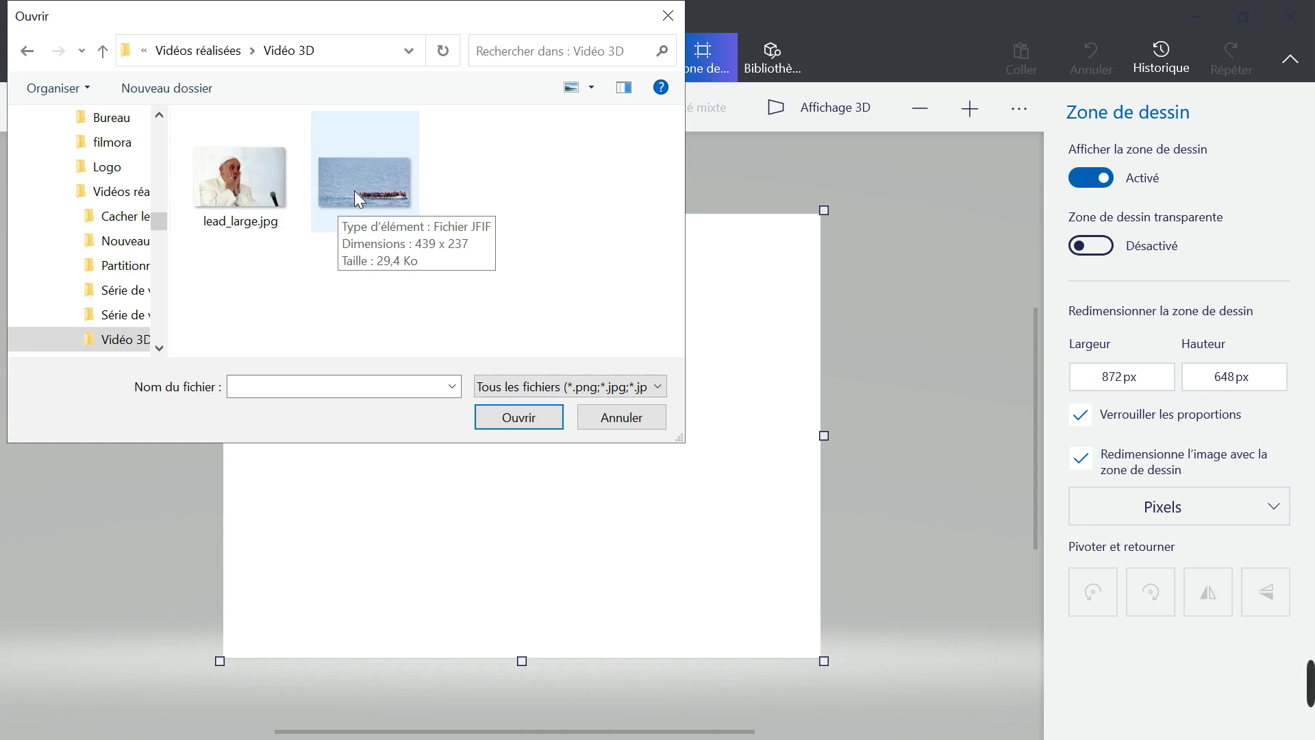
double_click(250, 200)
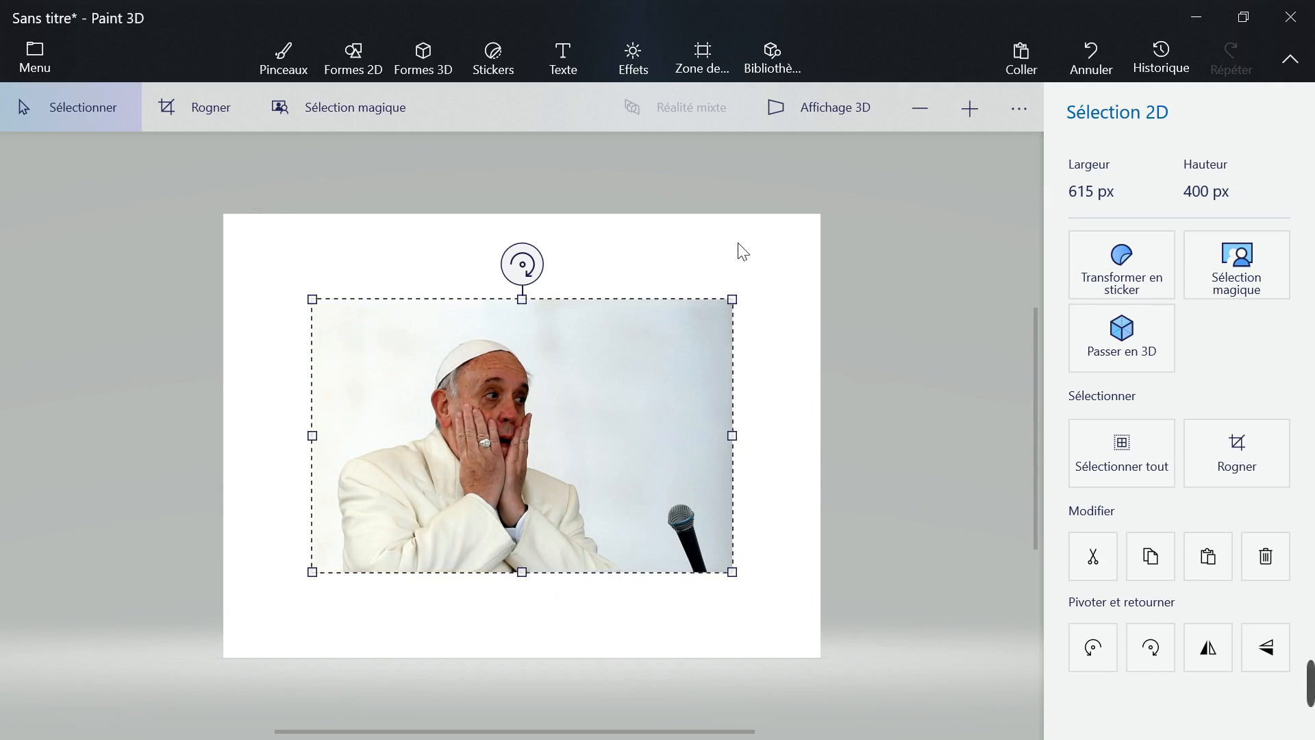
Cut out the man in white with Magic select, framing him without the microphone and adding the missing part of his cap.
left_click(1231, 288)
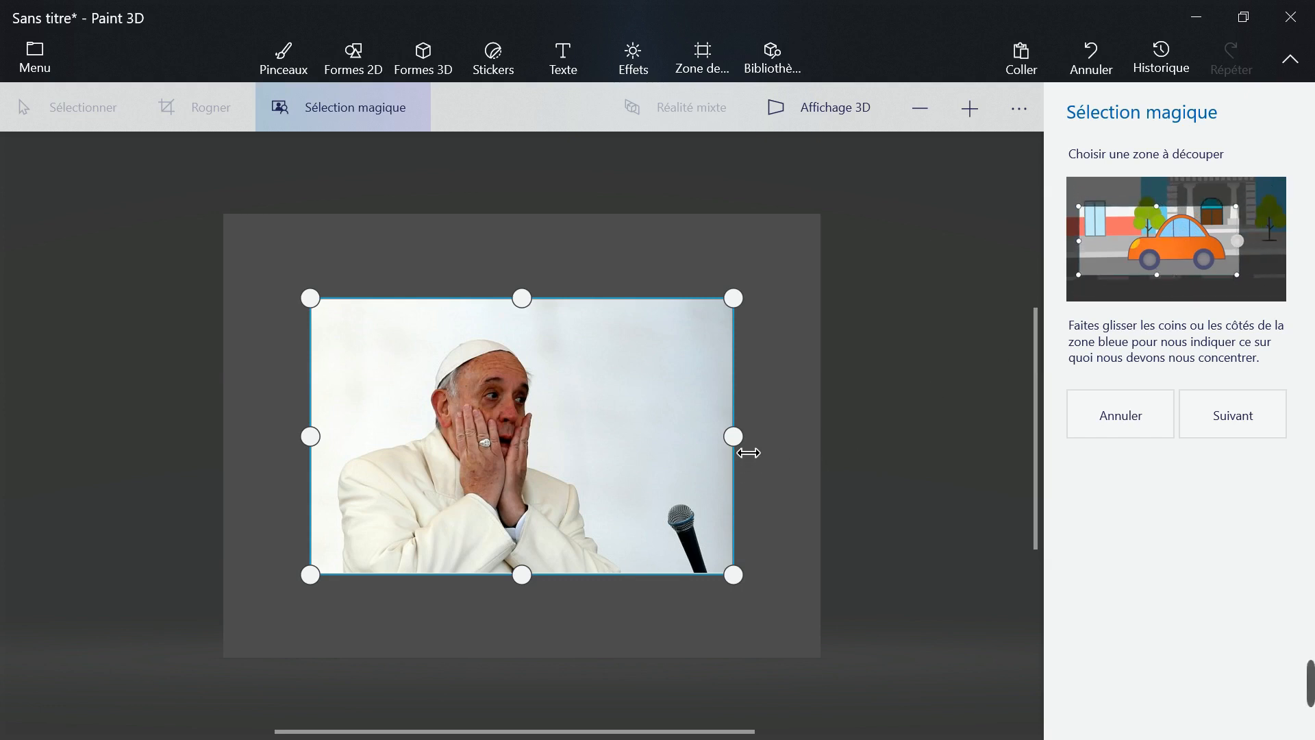
left_click_drag(748, 453, 632, 463)
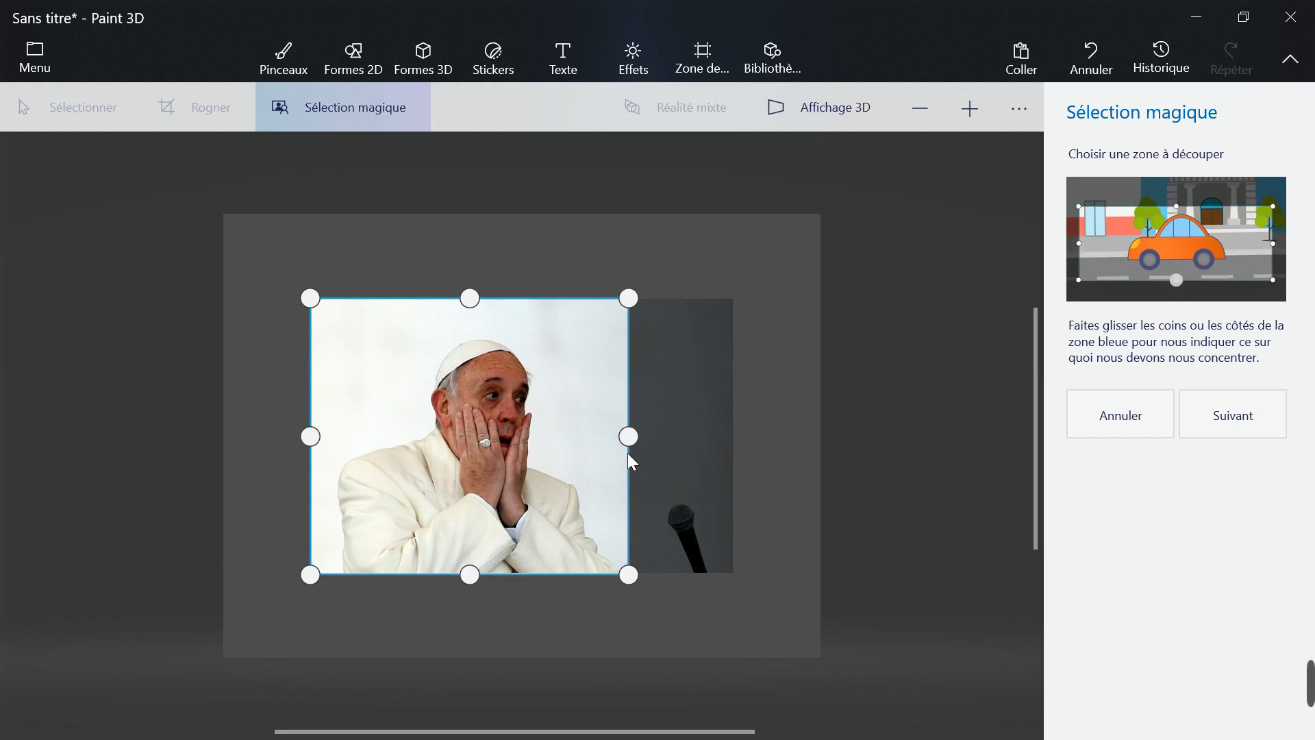
left_click_drag(326, 452, 346, 452)
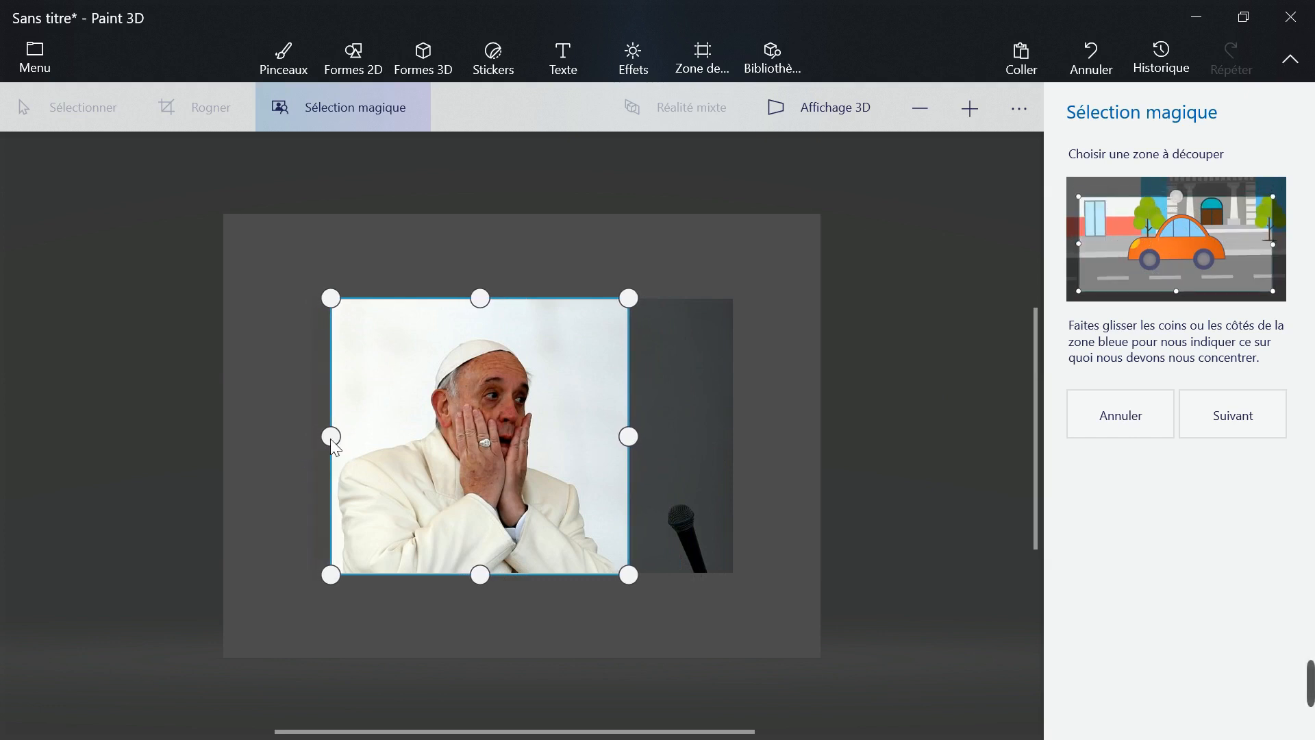
left_click_drag(645, 457, 643, 456)
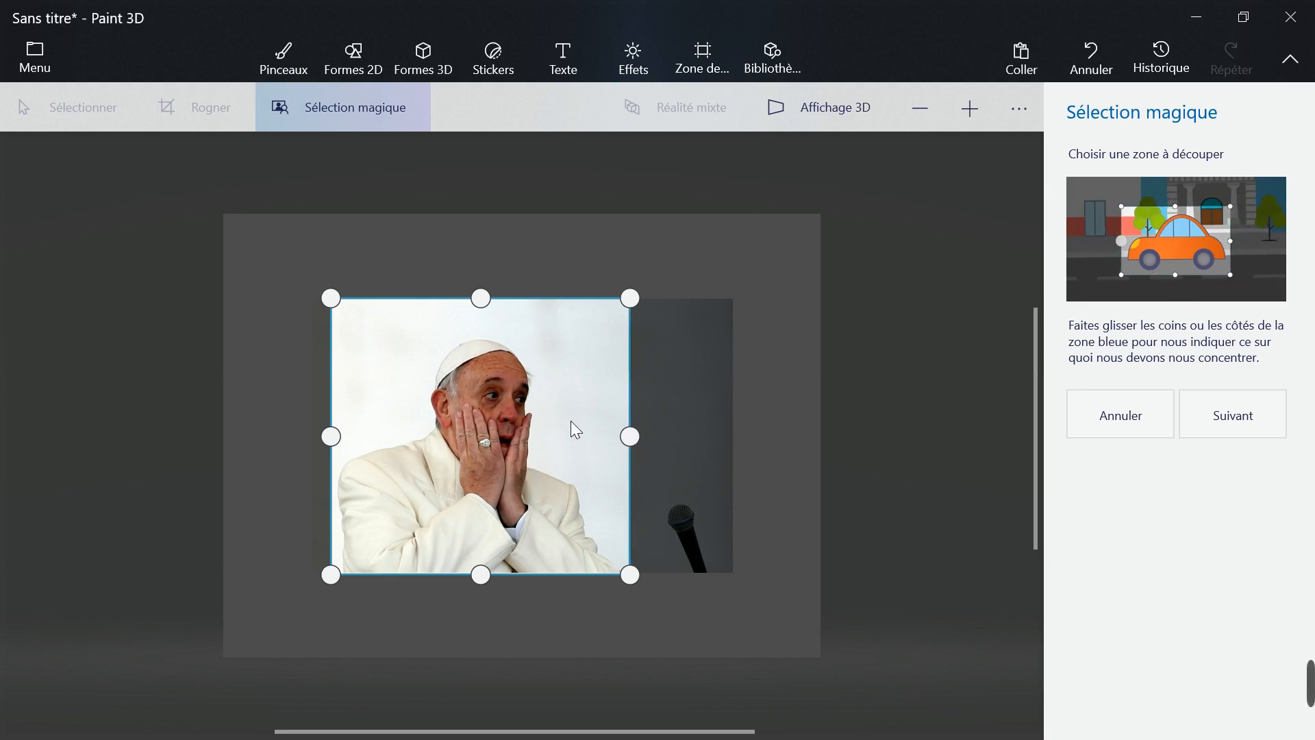
left_click_drag(493, 314, 496, 332)
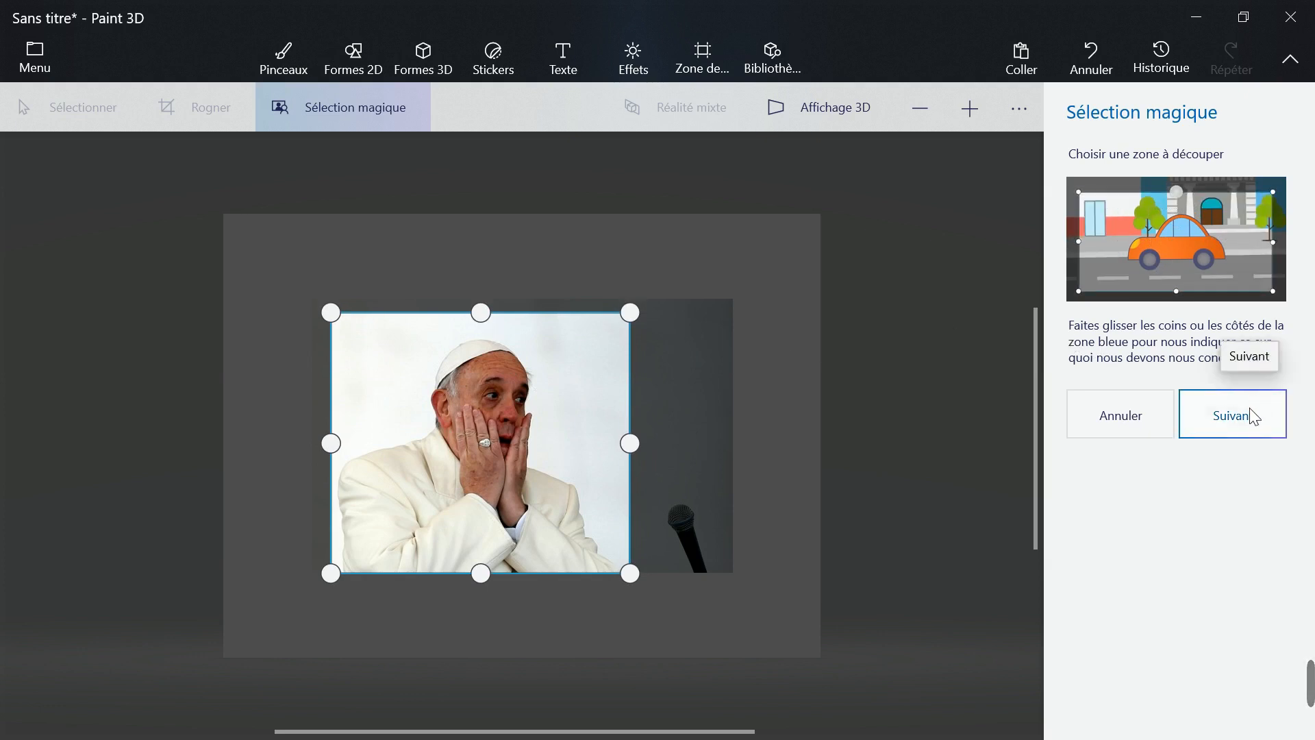
left_click(1243, 432)
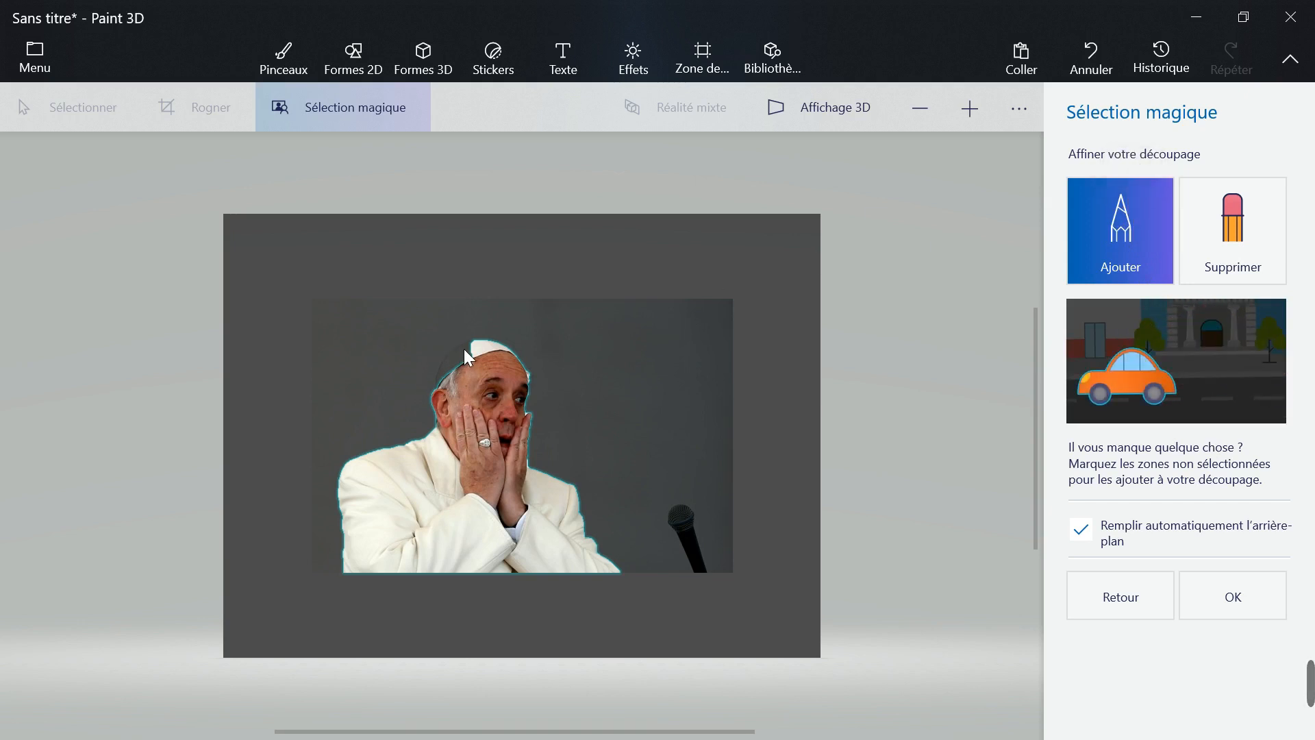
left_click_drag(464, 348, 433, 381)
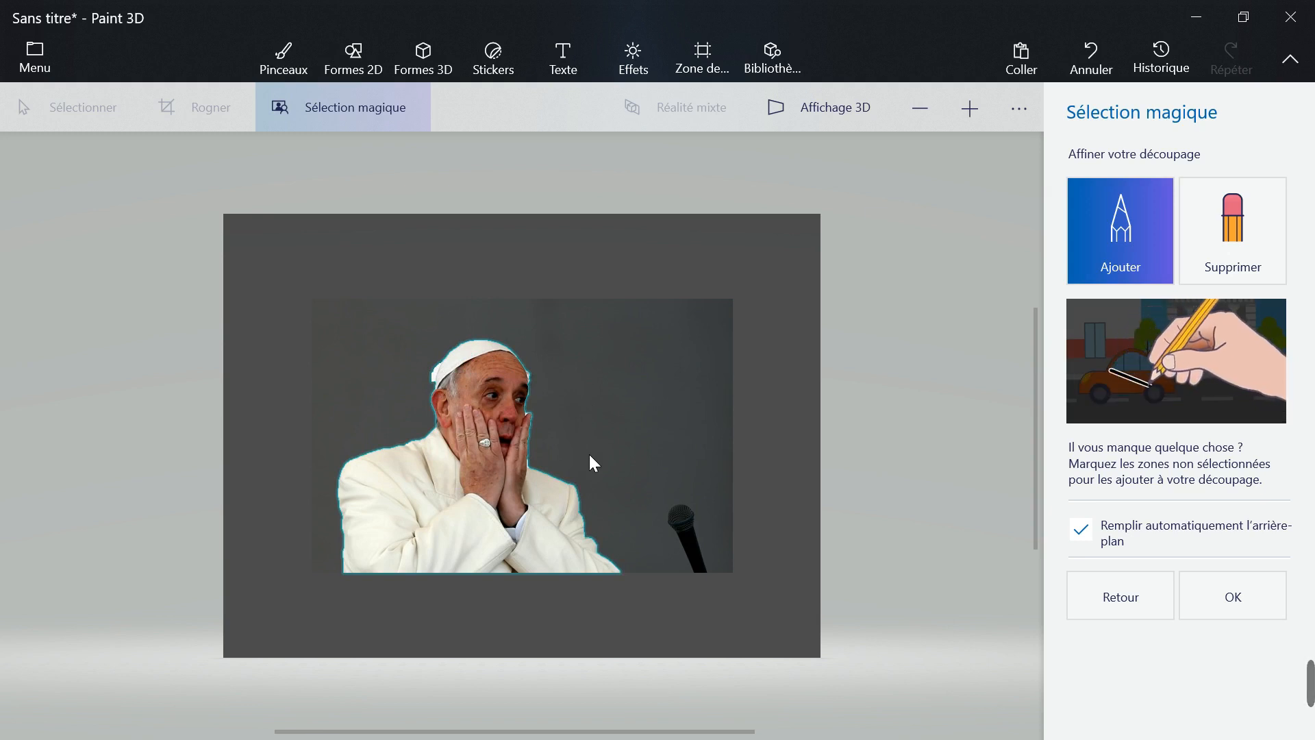
left_click(1229, 600)
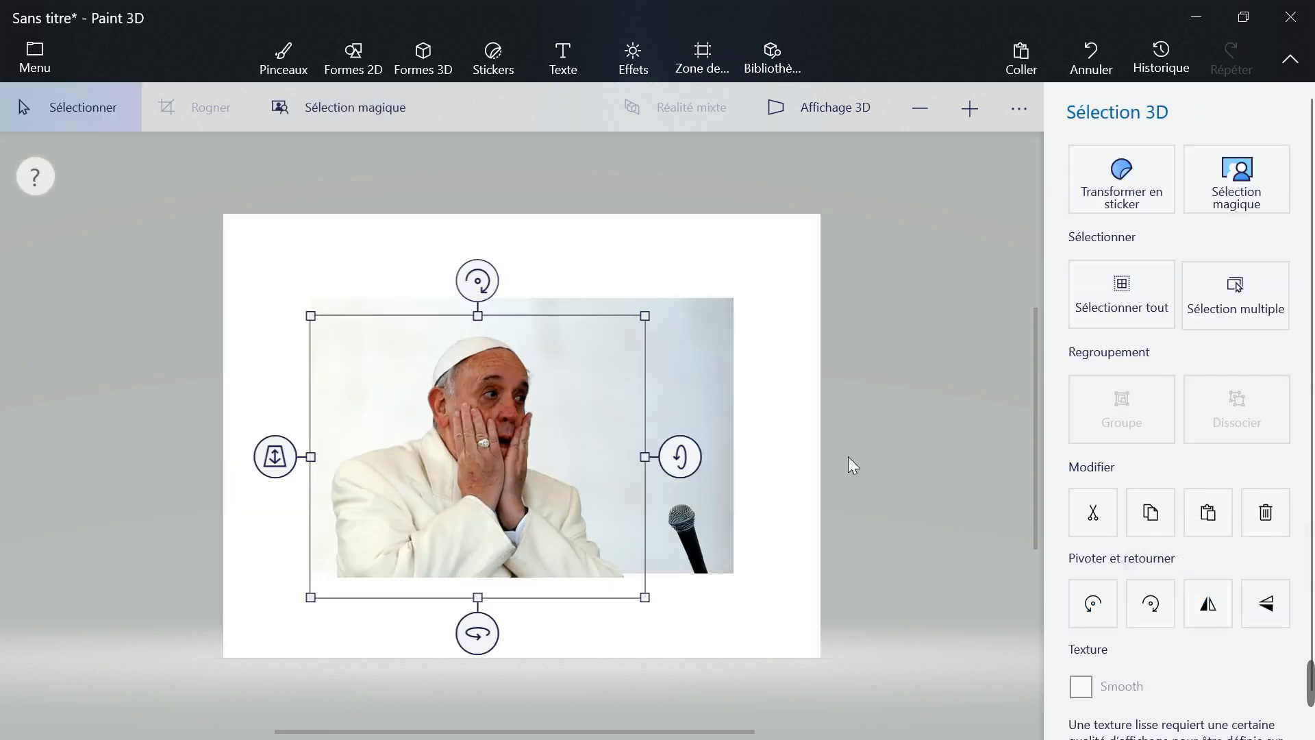
Reposition the man's cutout slightly, convert it to a sticker and apply it to the canvas.
mouse_move(569, 384)
left_mouse_down()
mouse_move(569, 370)
mouse_move(343, 367)
mouse_move(564, 367)
mouse_move(302, 557)
mouse_move(282, 355)
mouse_move(381, 517)
mouse_move(578, 379)
mouse_move(543, 367)
mouse_move(553, 364)
left_mouse_up()
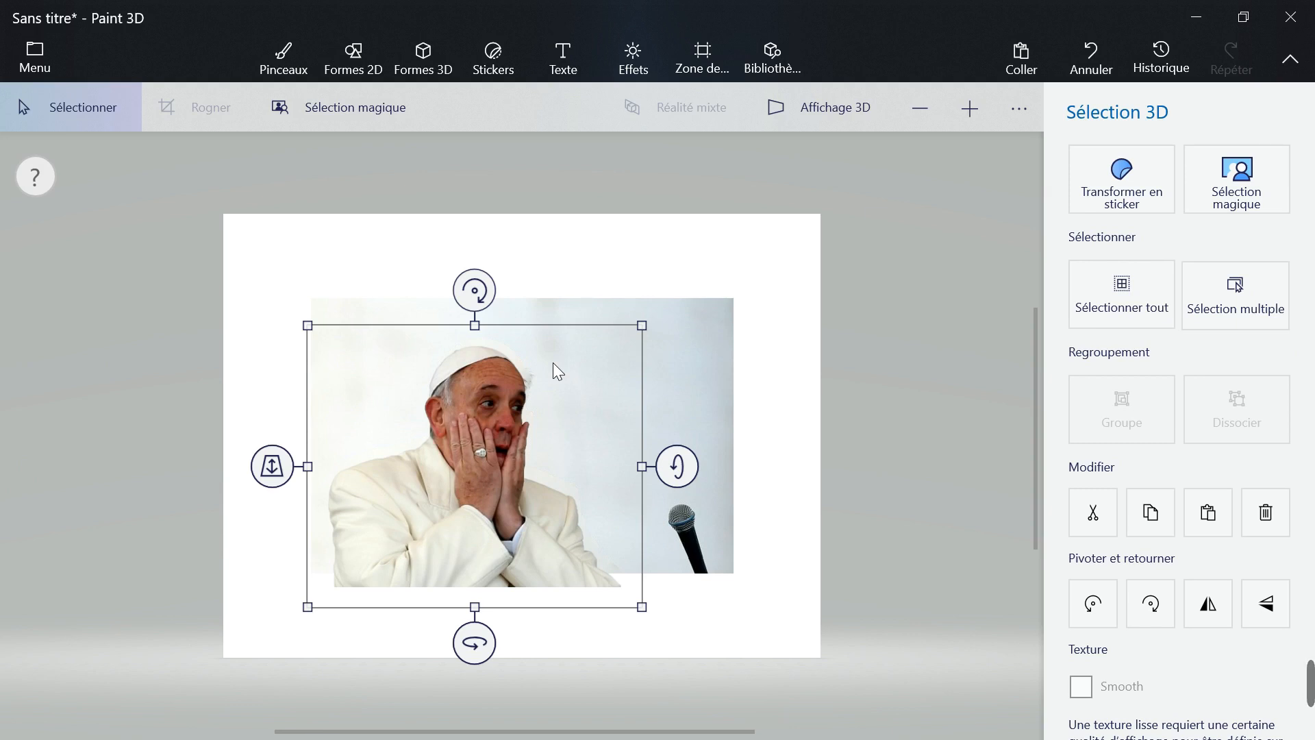
left_click(1129, 200)
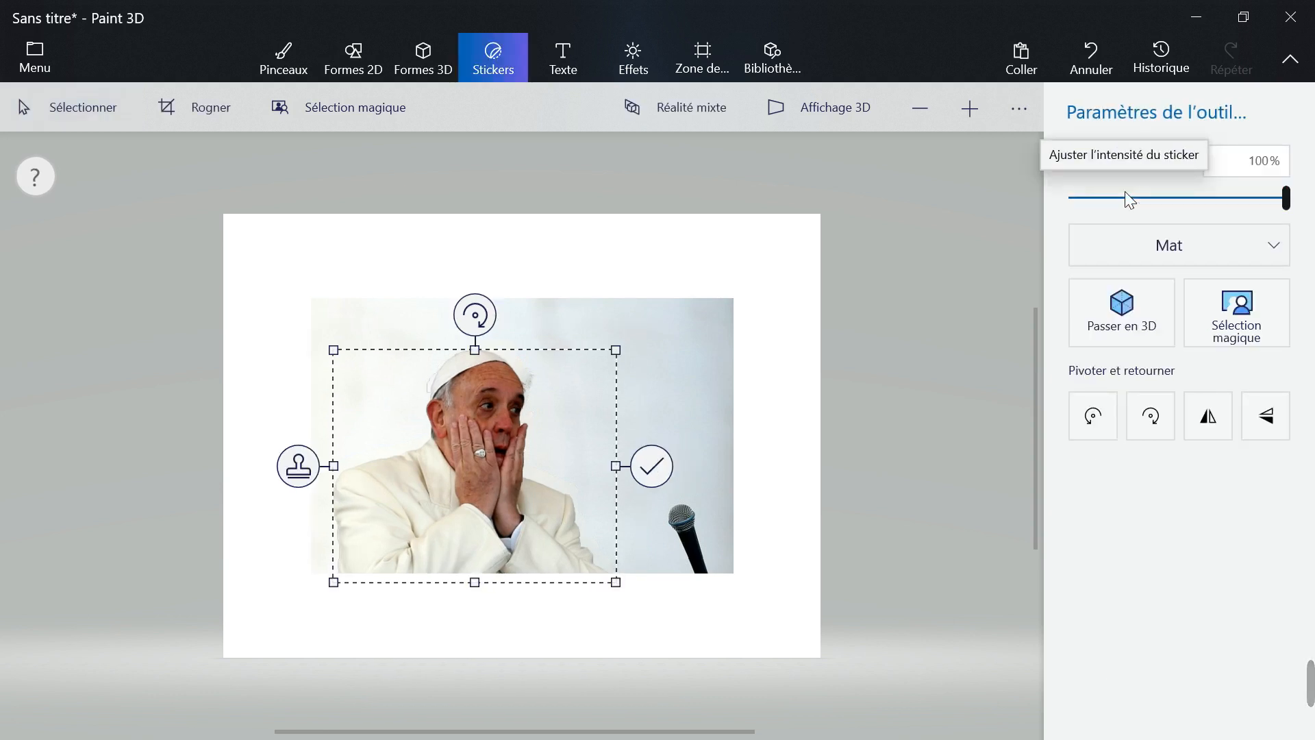
left_click(650, 471)
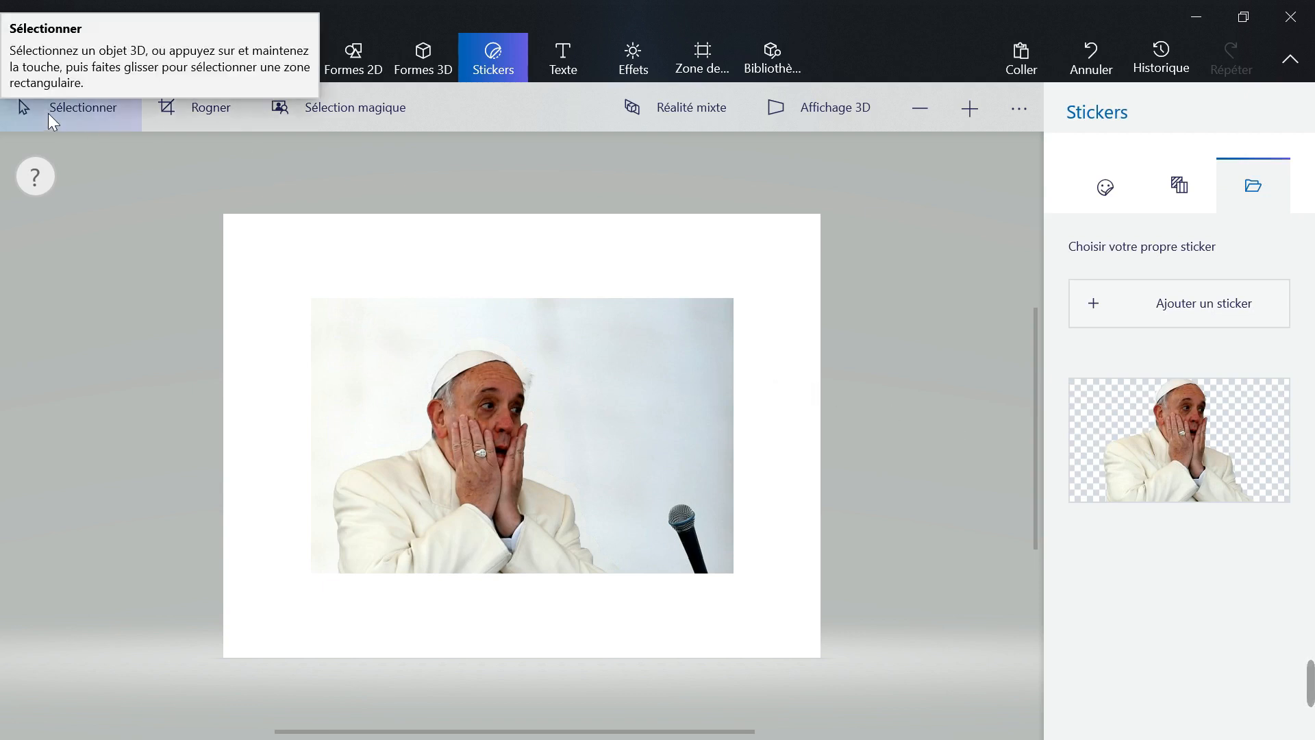
Select the whole photo area on the canvas and delete it.
left_click_drag(276, 291, 744, 611)
key("Delete")
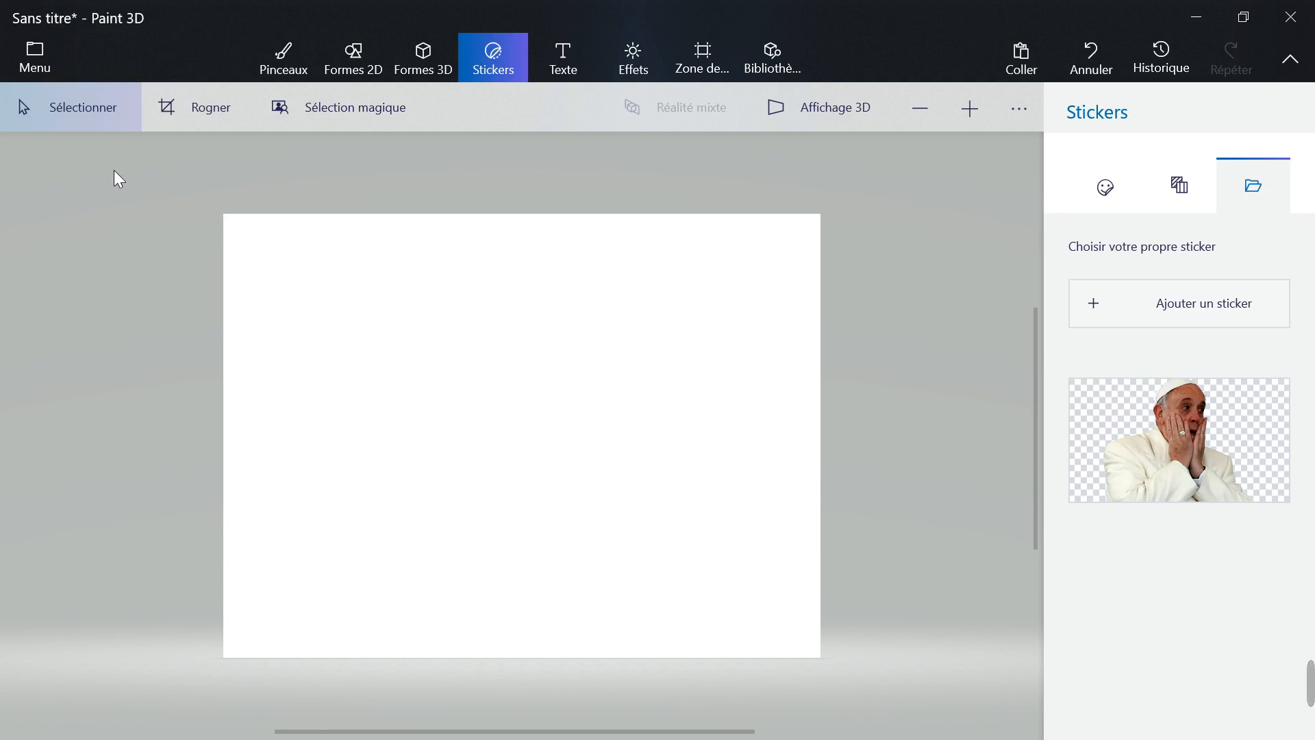
Insert the sea and boat image OIP.jfif from the Vidéo 3D folder onto the canvas.
left_click(32, 69)
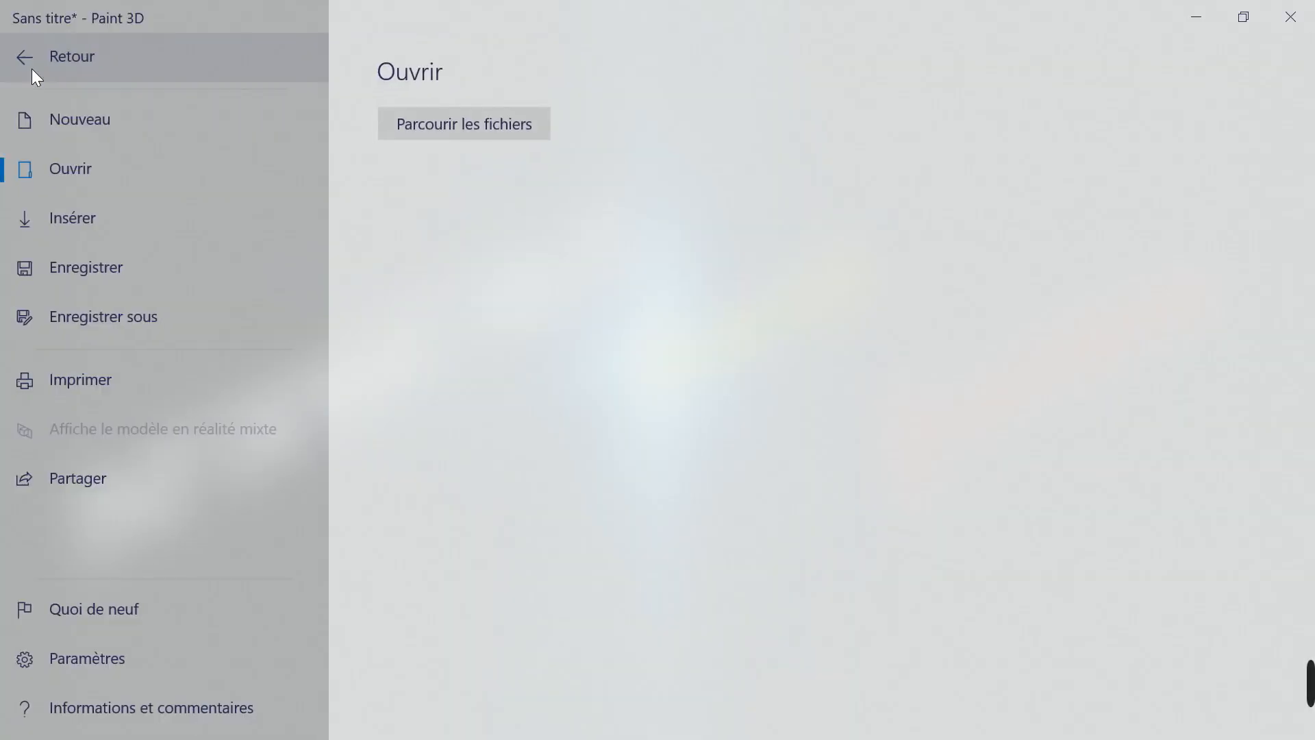
left_click(90, 223)
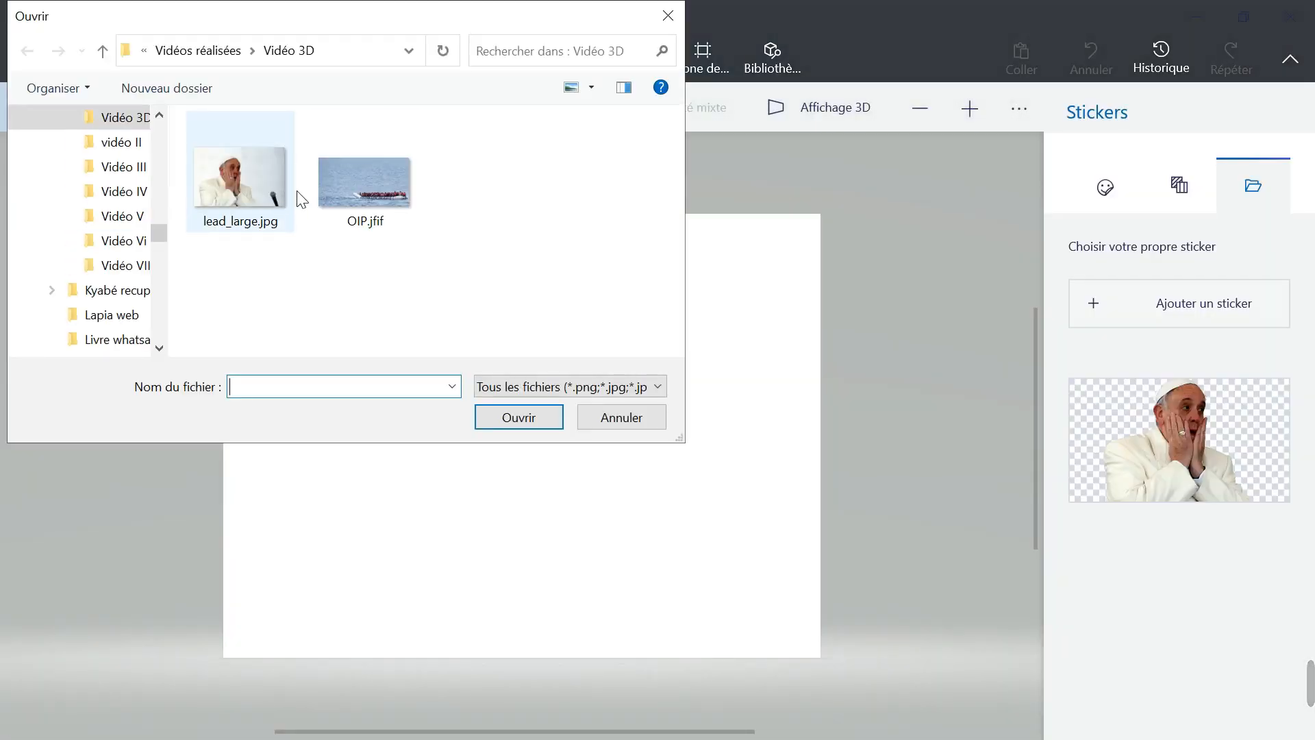
left_click(350, 182)
double_click(350, 182)
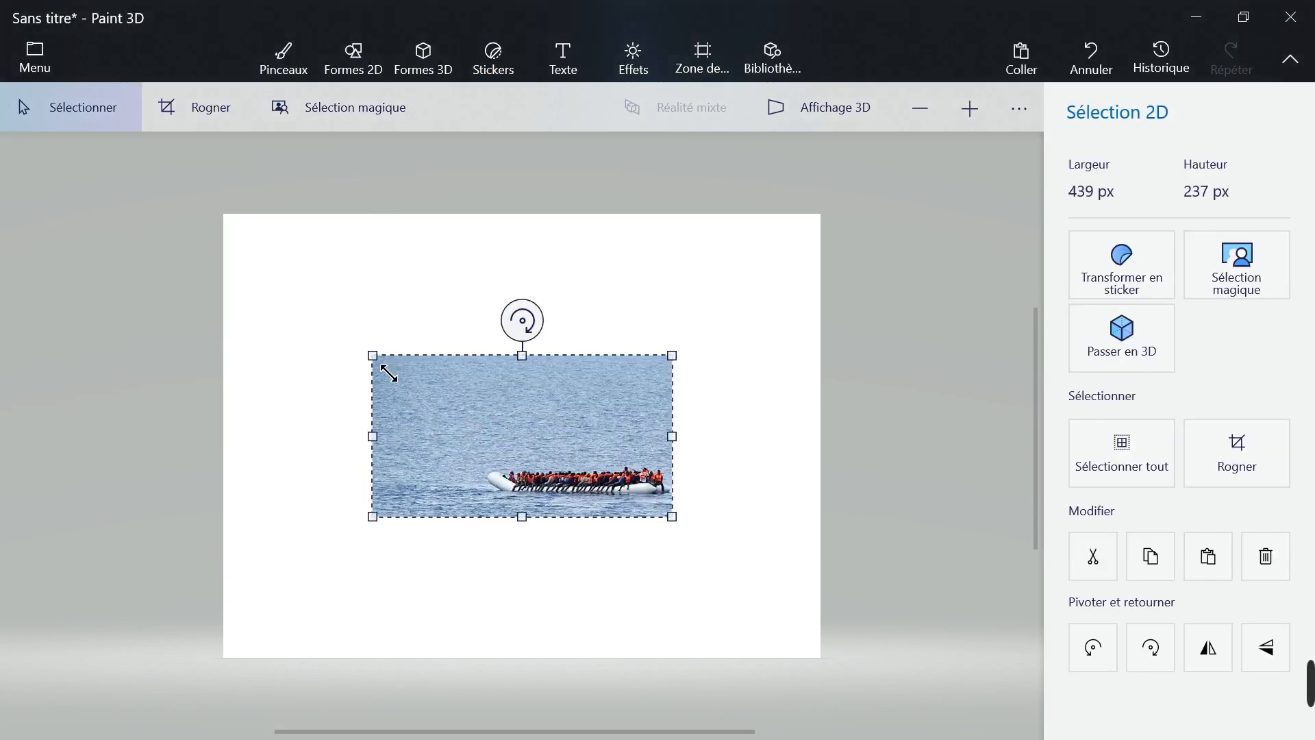
Enlarge the boat picture to about 868 × 634 px so it covers nearly the whole canvas.
left_click_drag(387, 371, 238, 233)
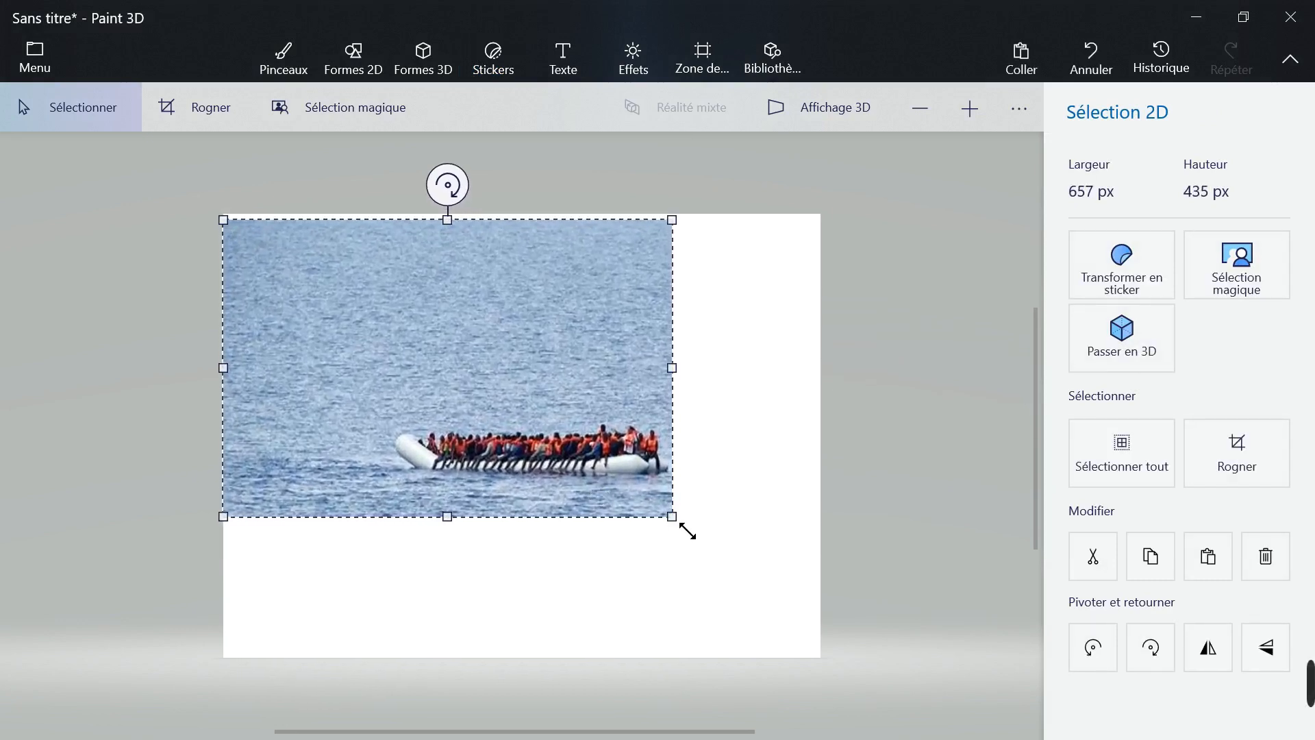
left_click_drag(690, 541, 825, 670)
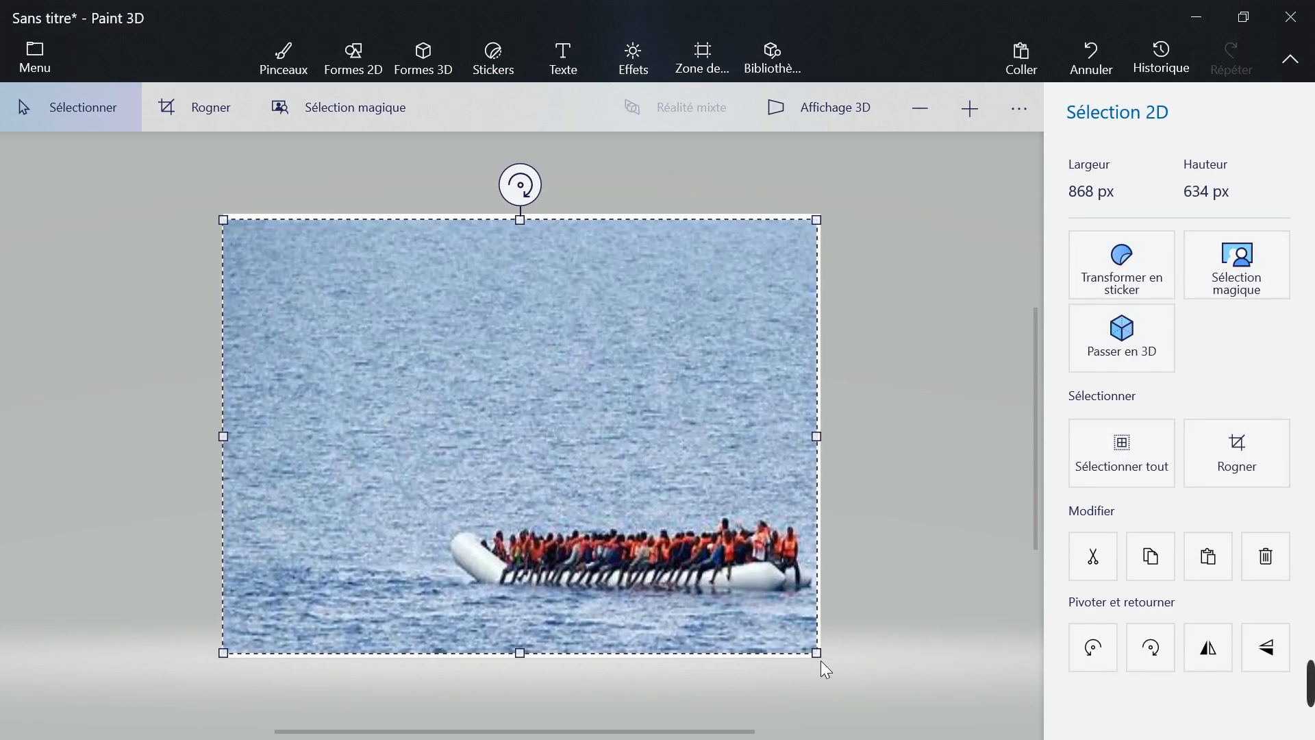
left_click(901, 505)
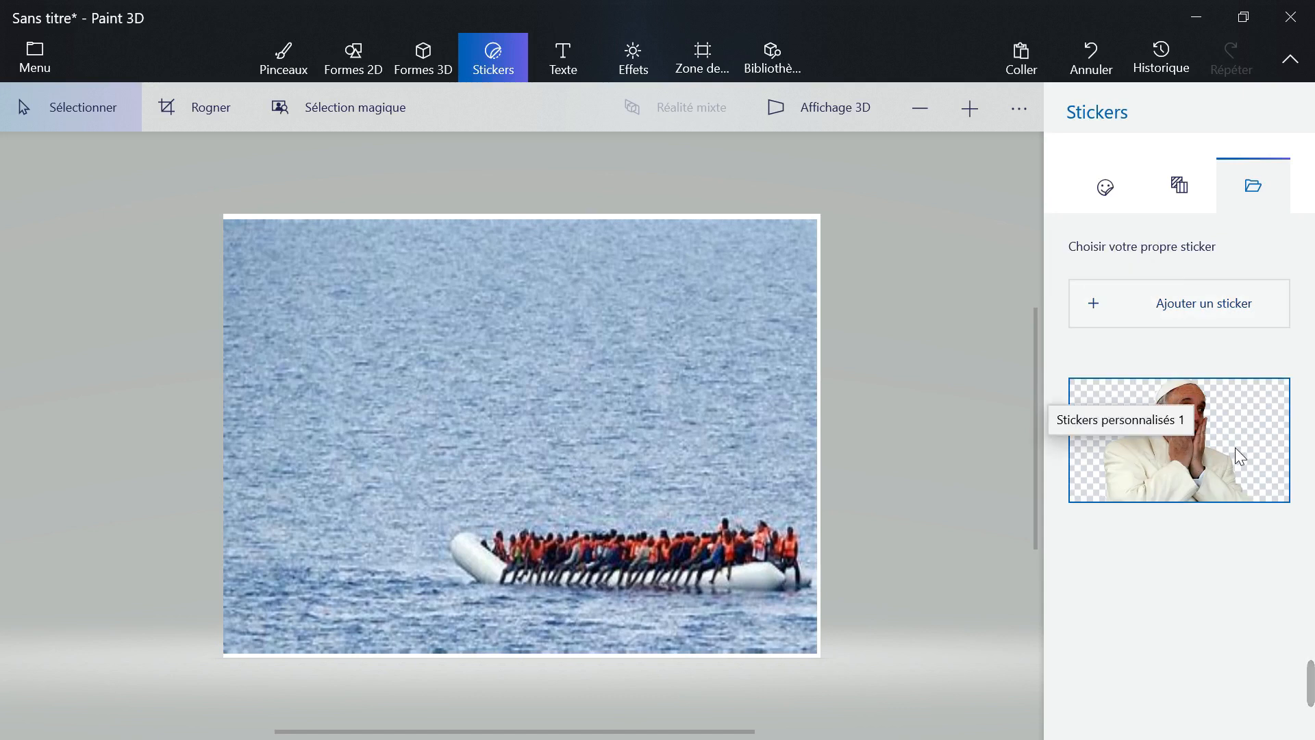
Add the custom sticker of the man and place it in the lower-left corner of the boat picture.
left_click(1206, 448)
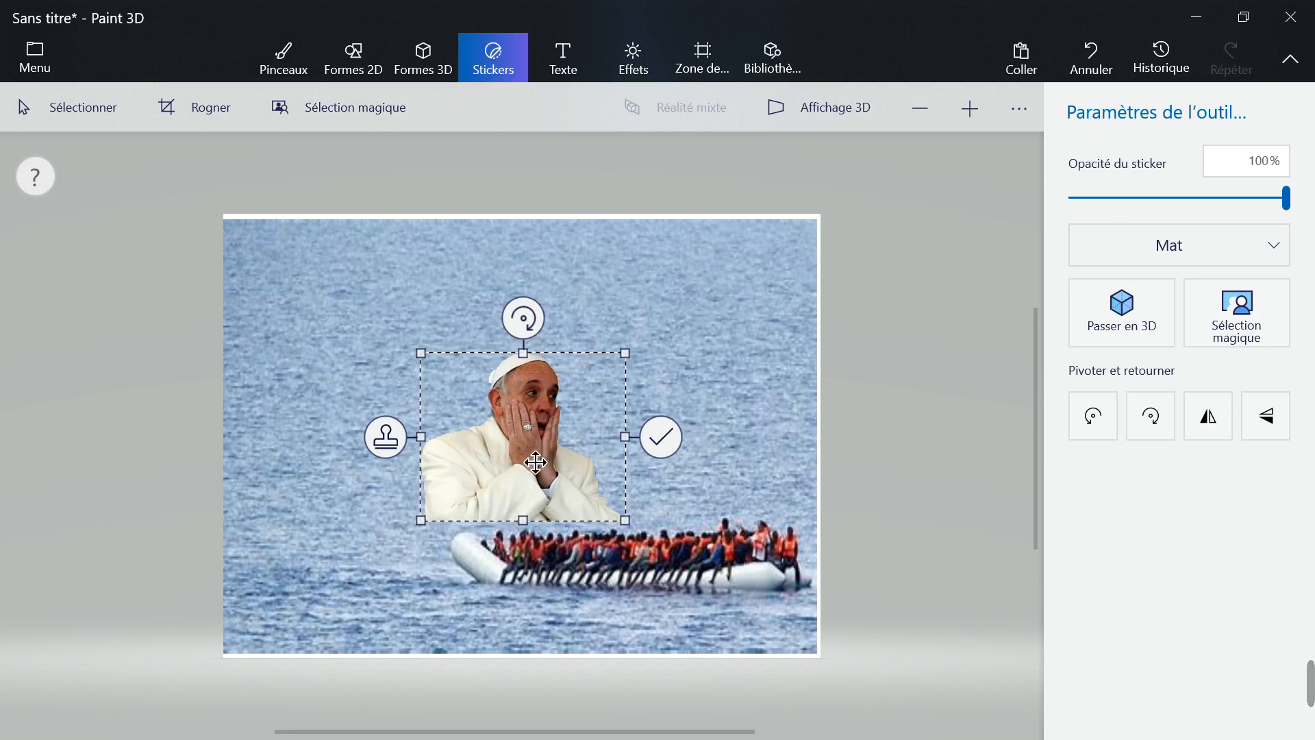
left_click_drag(535, 463, 330, 593)
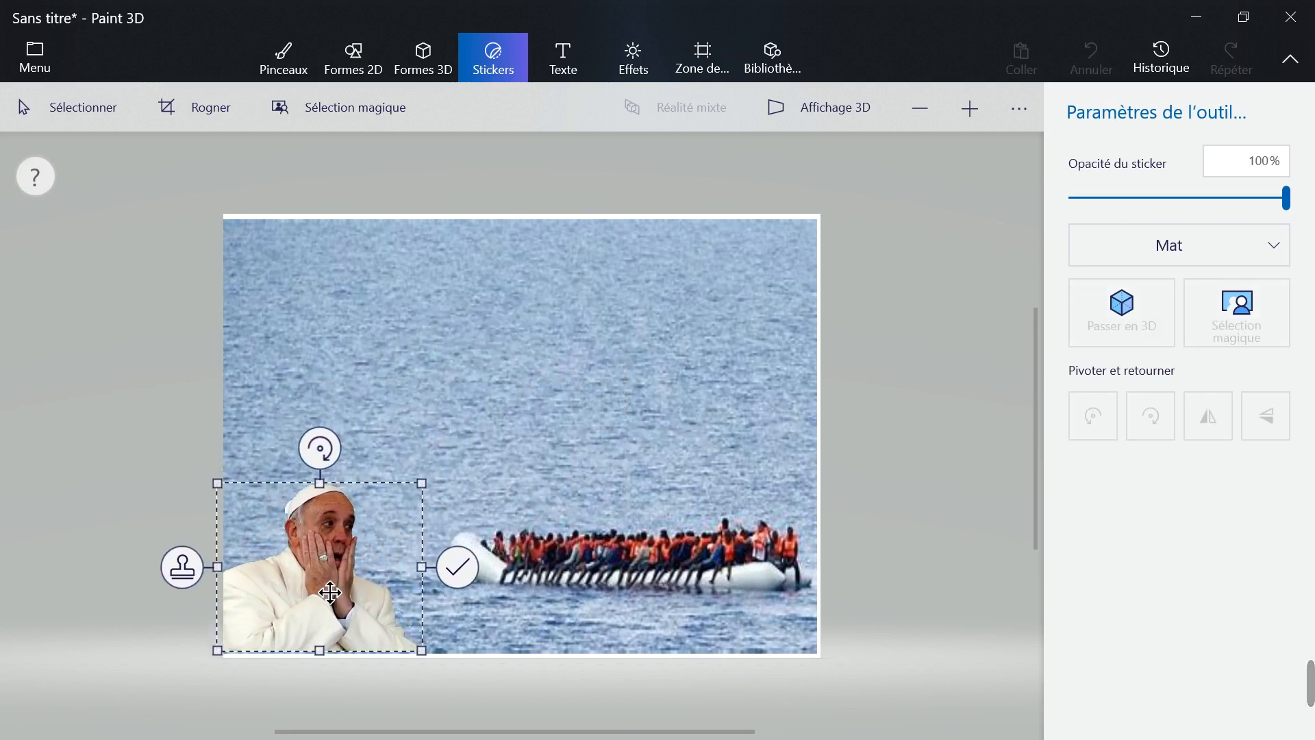
mouse_move(332, 597)
left_mouse_down()
mouse_move(315, 535)
mouse_move(327, 442)
mouse_move(479, 440)
mouse_move(568, 462)
mouse_move(562, 496)
mouse_move(490, 492)
mouse_move(348, 518)
mouse_move(333, 593)
left_mouse_up()
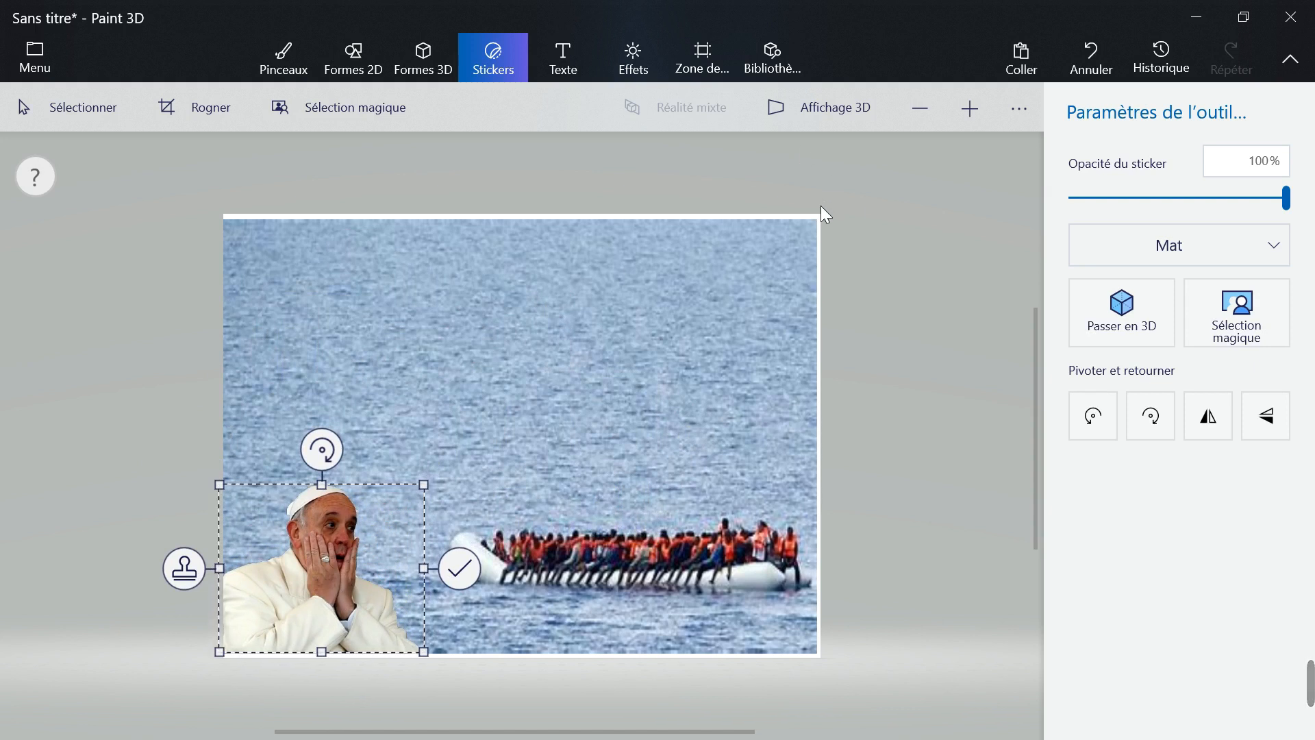
left_click(891, 281)
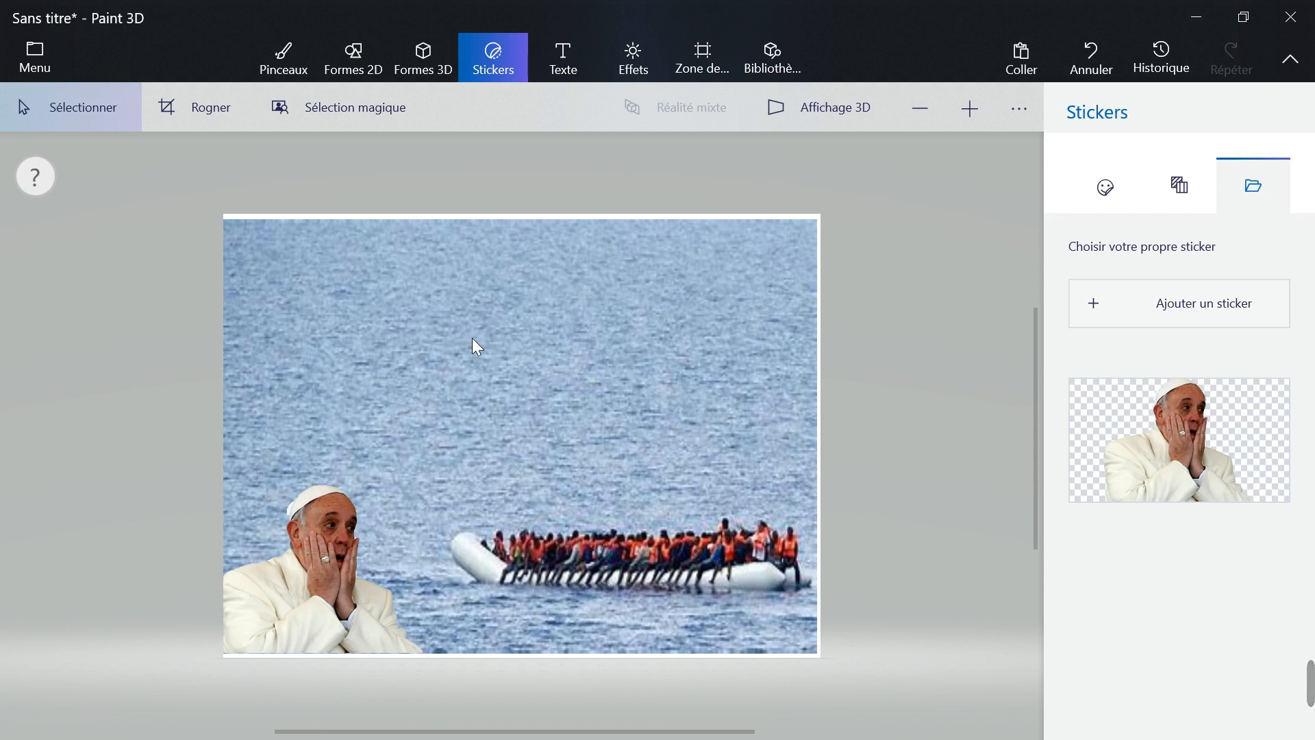
Crop the canvas to about 855 × 629 px, trimming the white borders along its upper, right and lower edges.
left_click(176, 111)
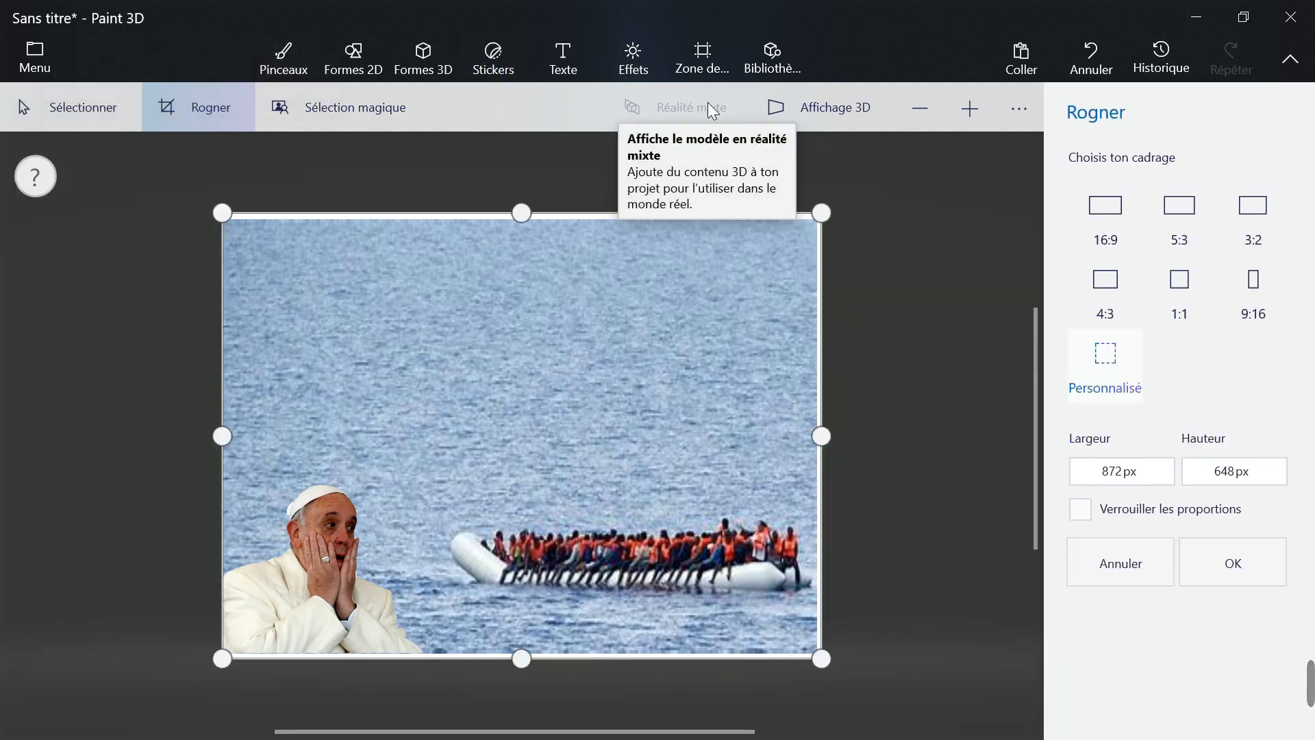
left_click_drag(534, 232, 534, 236)
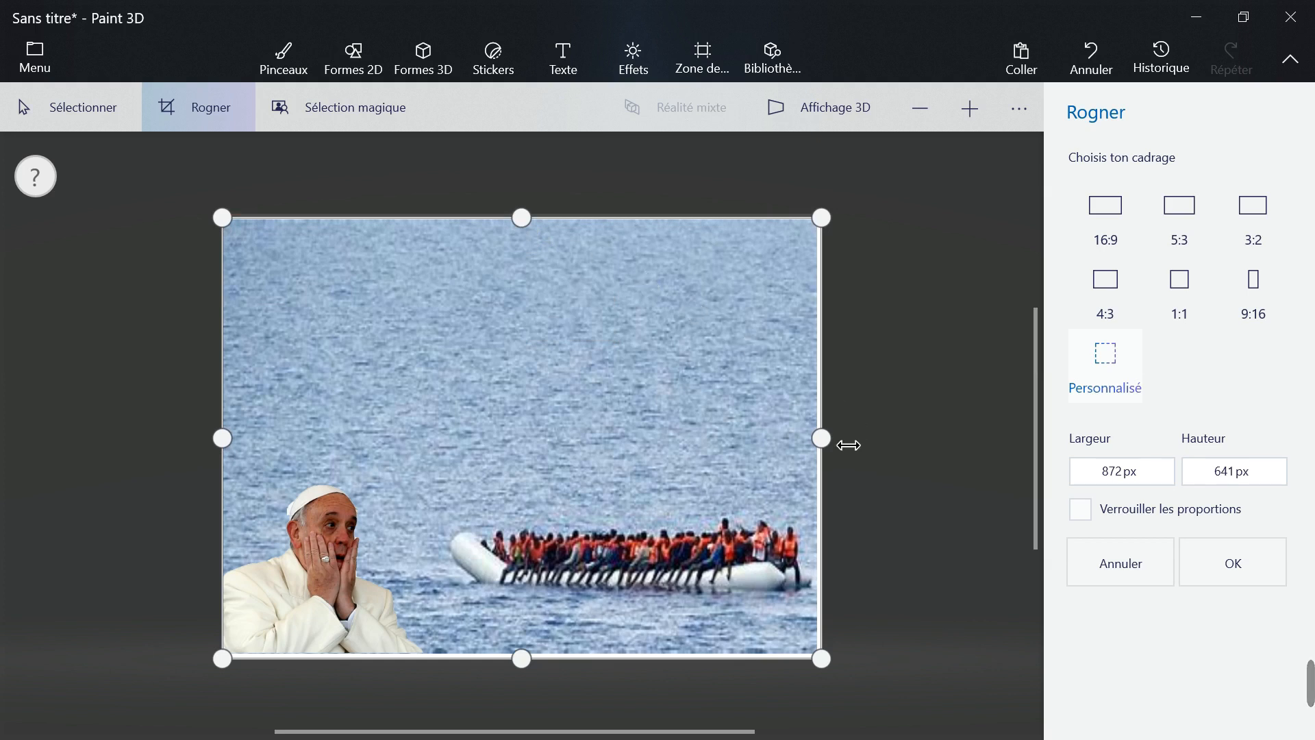
left_click_drag(839, 457, 825, 455)
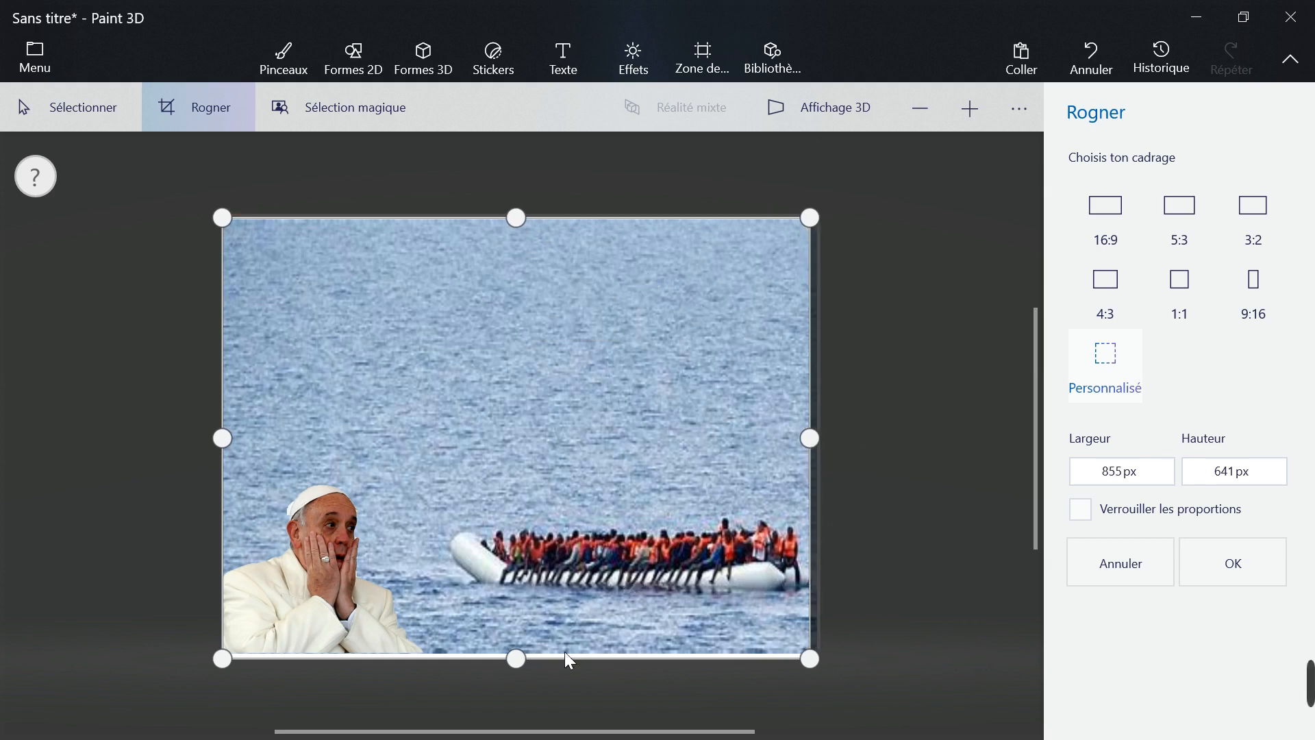
left_click_drag(542, 670, 531, 657)
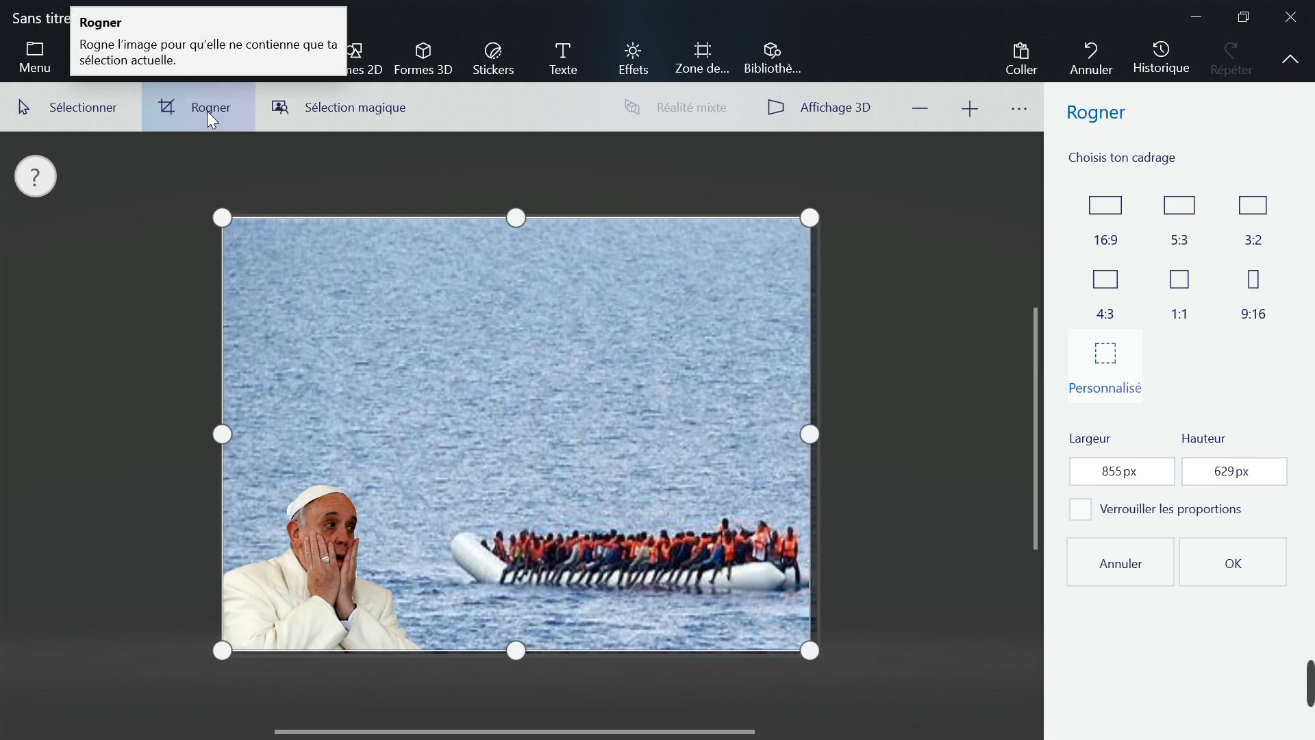
left_click(1226, 559)
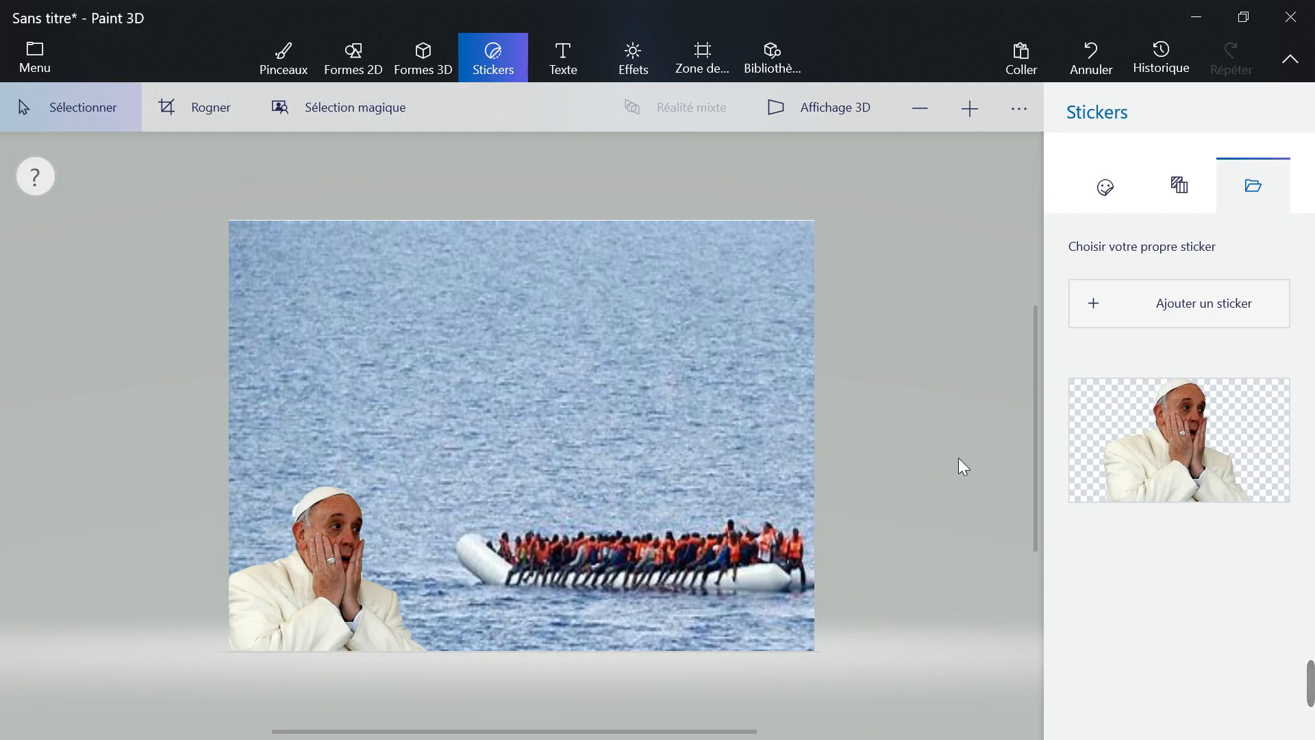
Start saving the montage as an image and browse through Dossiers, Informatique sans frontière and Vidéos réalisées to the Vidéo 3D folder.
left_click(34, 58)
left_click(89, 269)
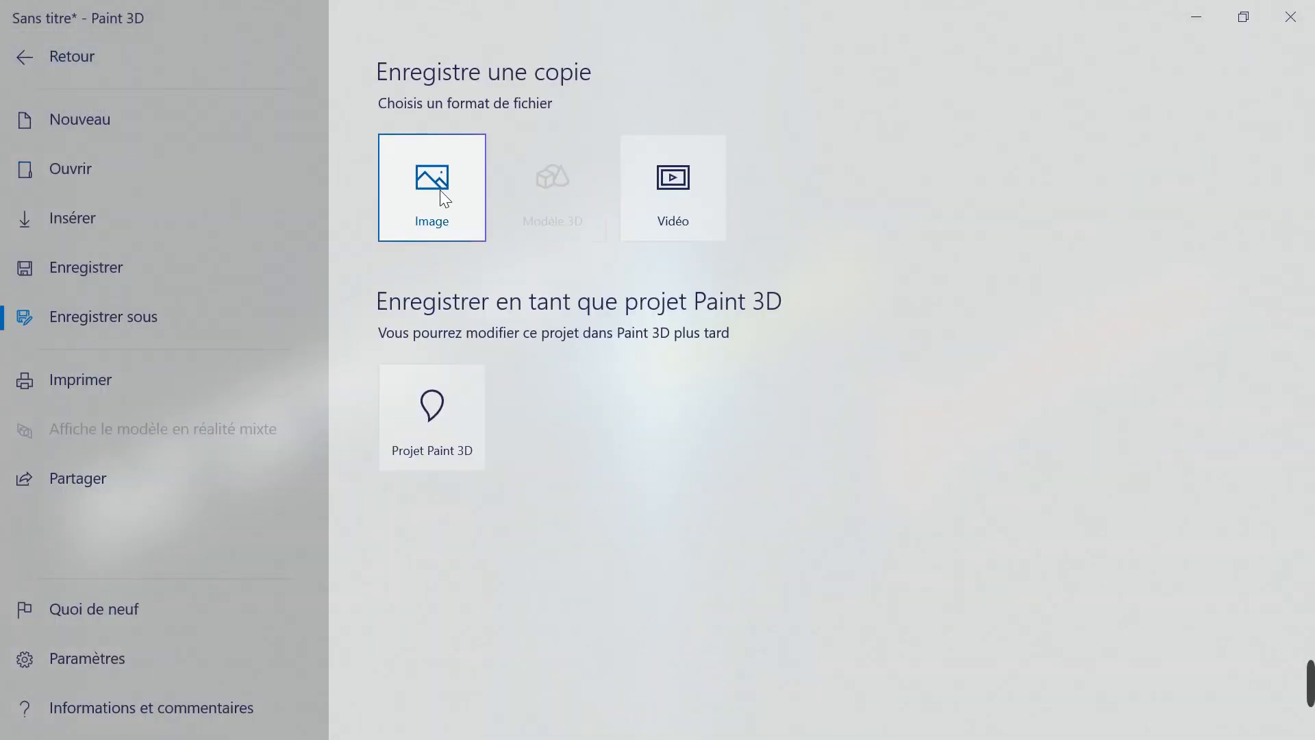
left_click(441, 192)
left_click(263, 52)
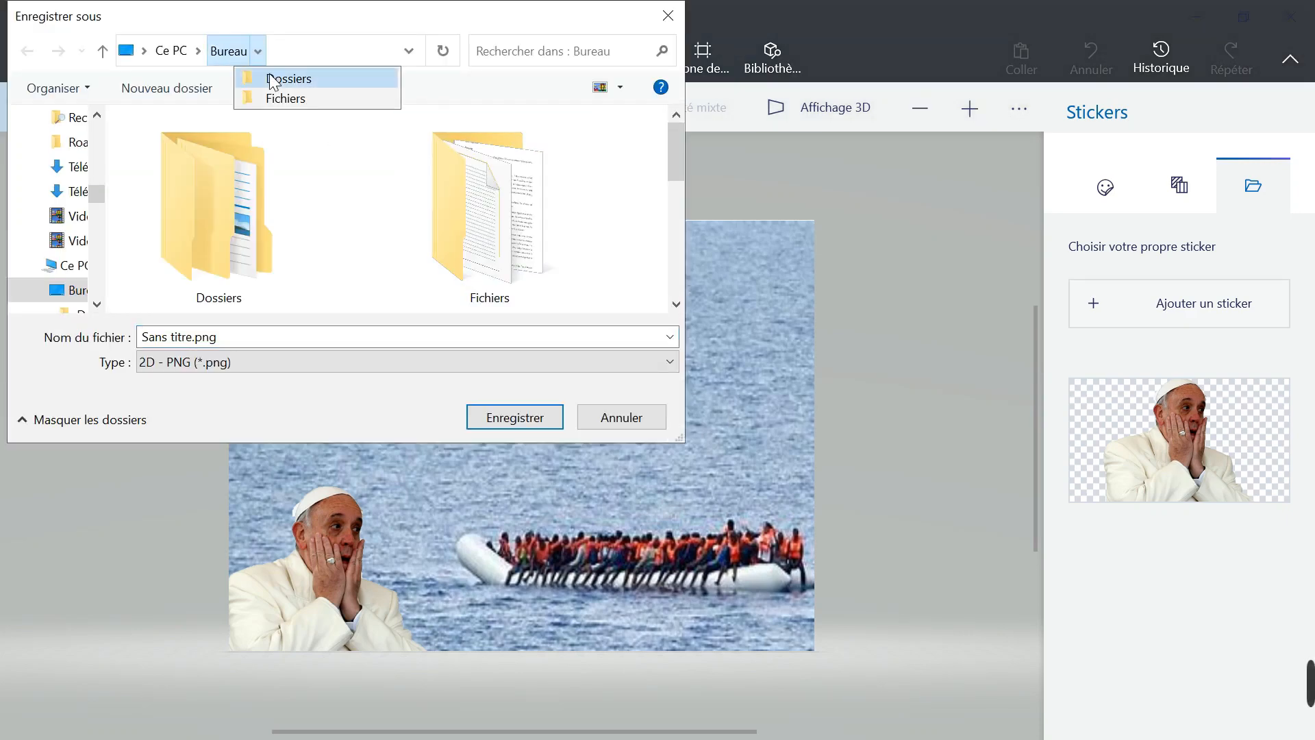
left_click(274, 80)
scroll(243, 247, "down", 5)
double_click(226, 274)
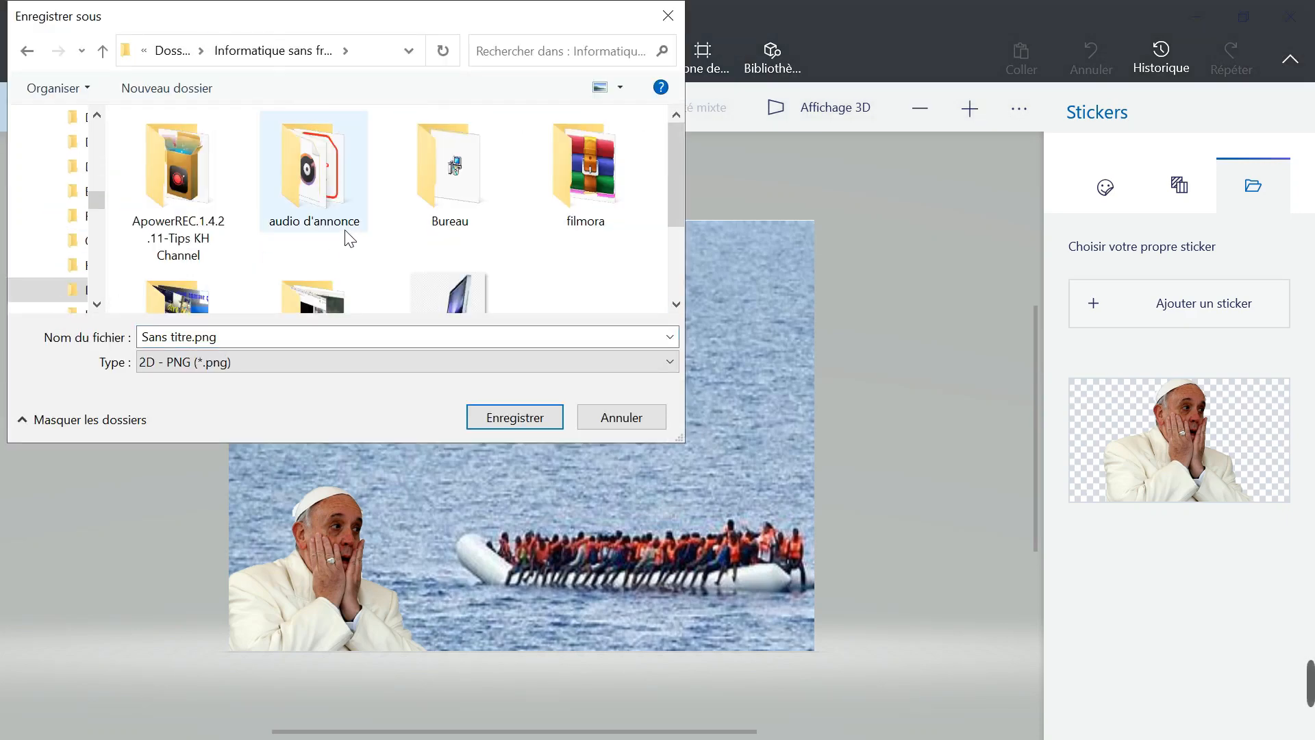
scroll(350, 238, "down", 2)
double_click(319, 213)
double_click(244, 260)
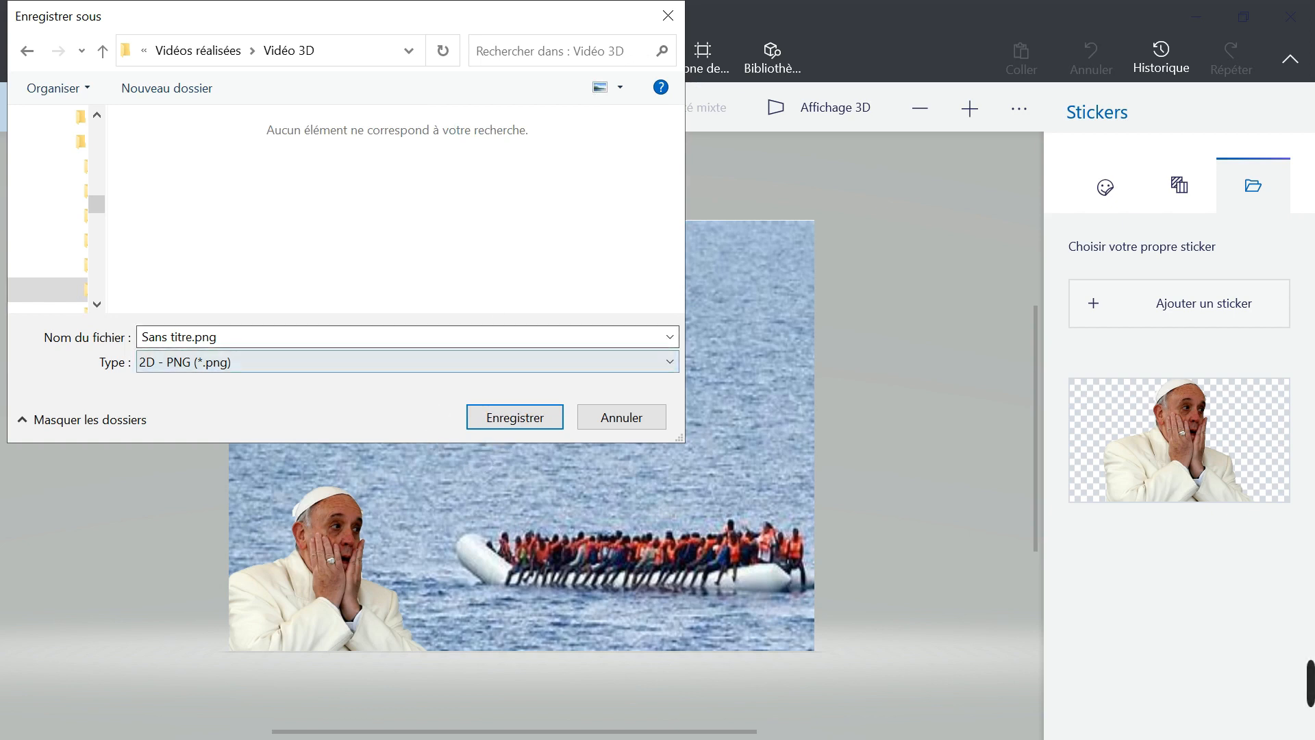
Name the image file P and save it as a 2D PNG.
key("alt+n")
type("P")
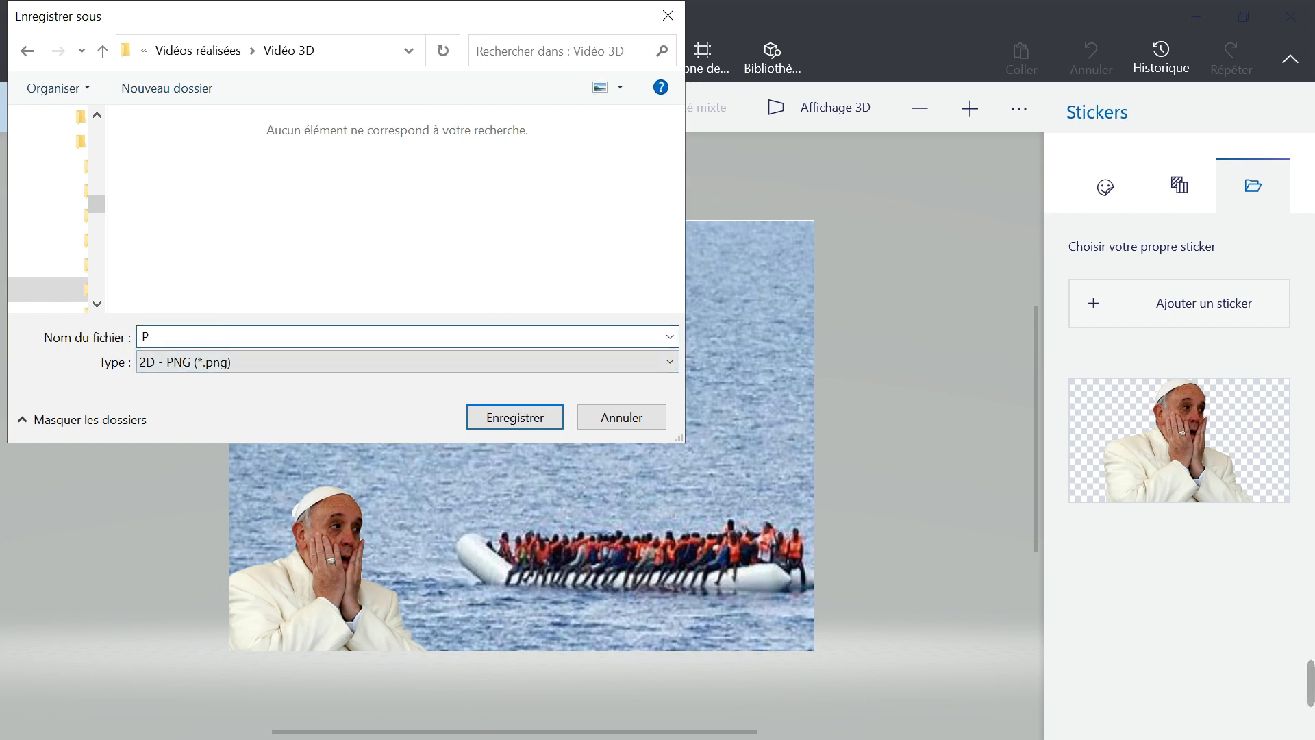
left_click(498, 419)
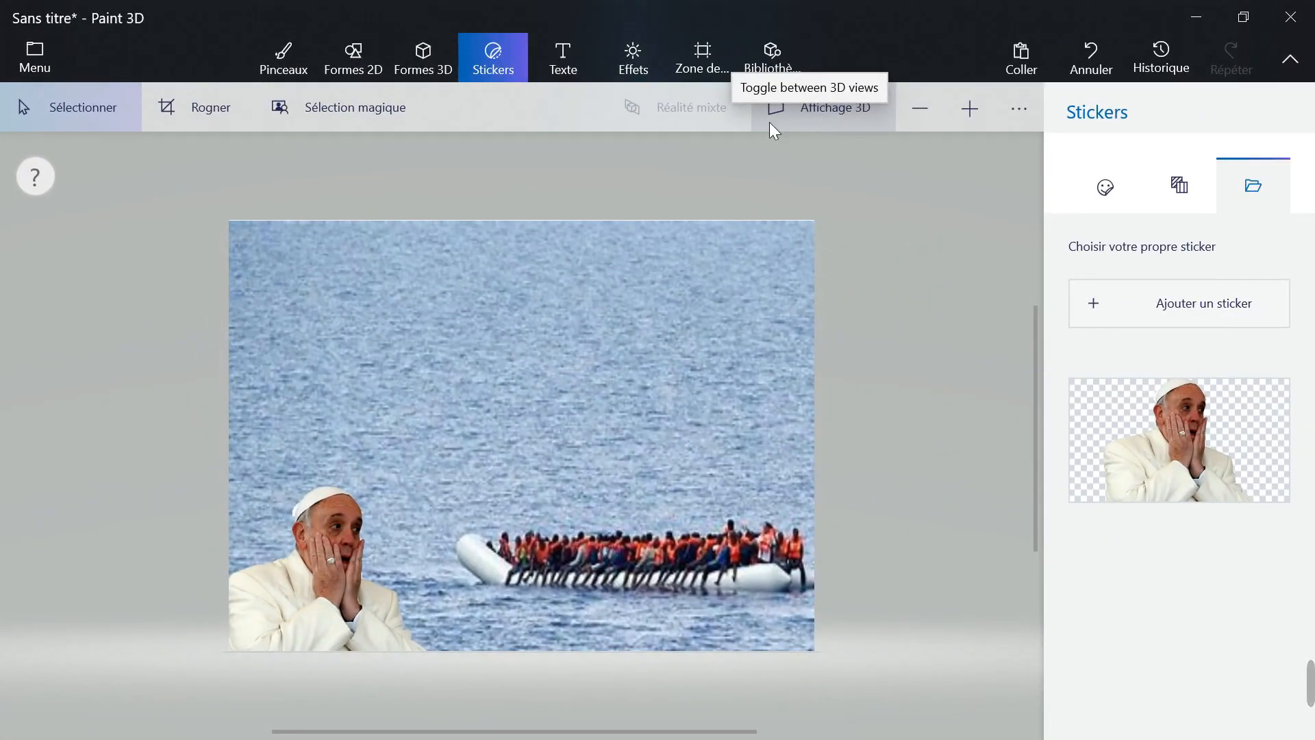
Create a wide 3D text box over the sea in the upper half of the picture.
left_click(562, 56)
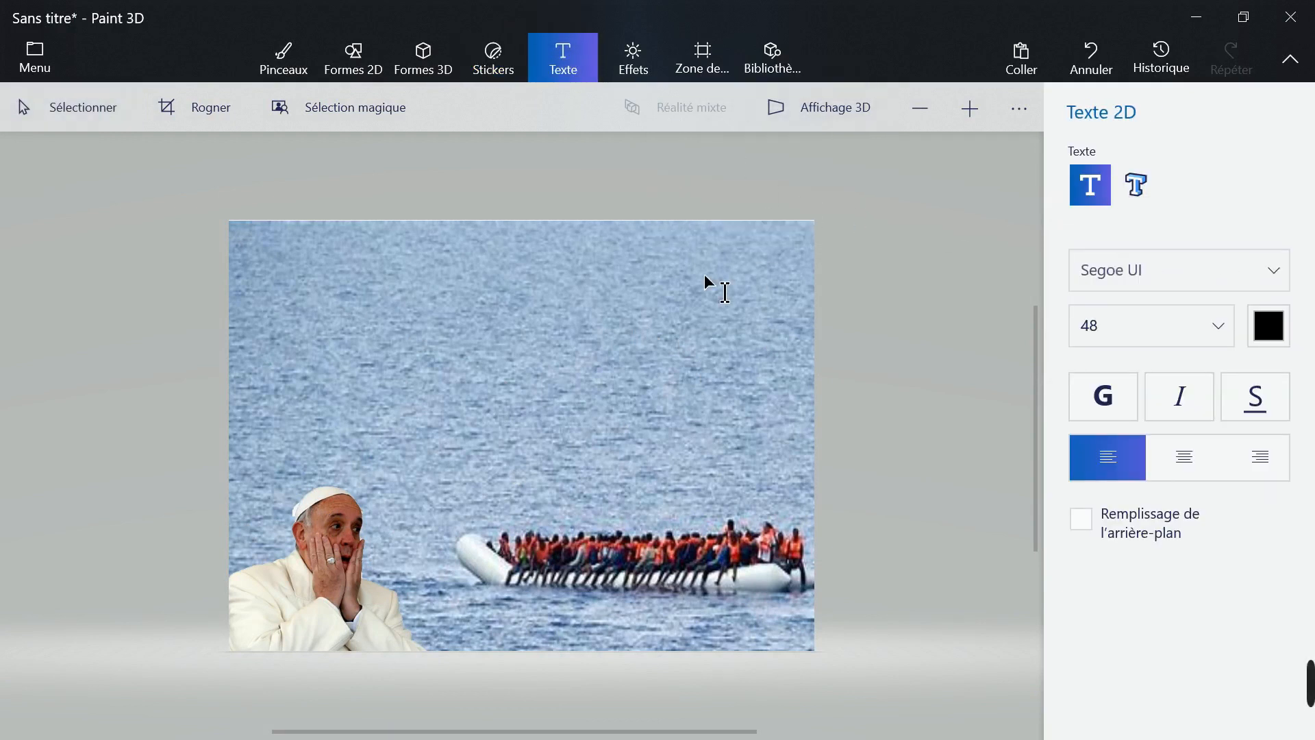
left_click(1140, 184)
left_click_drag(278, 290, 695, 416)
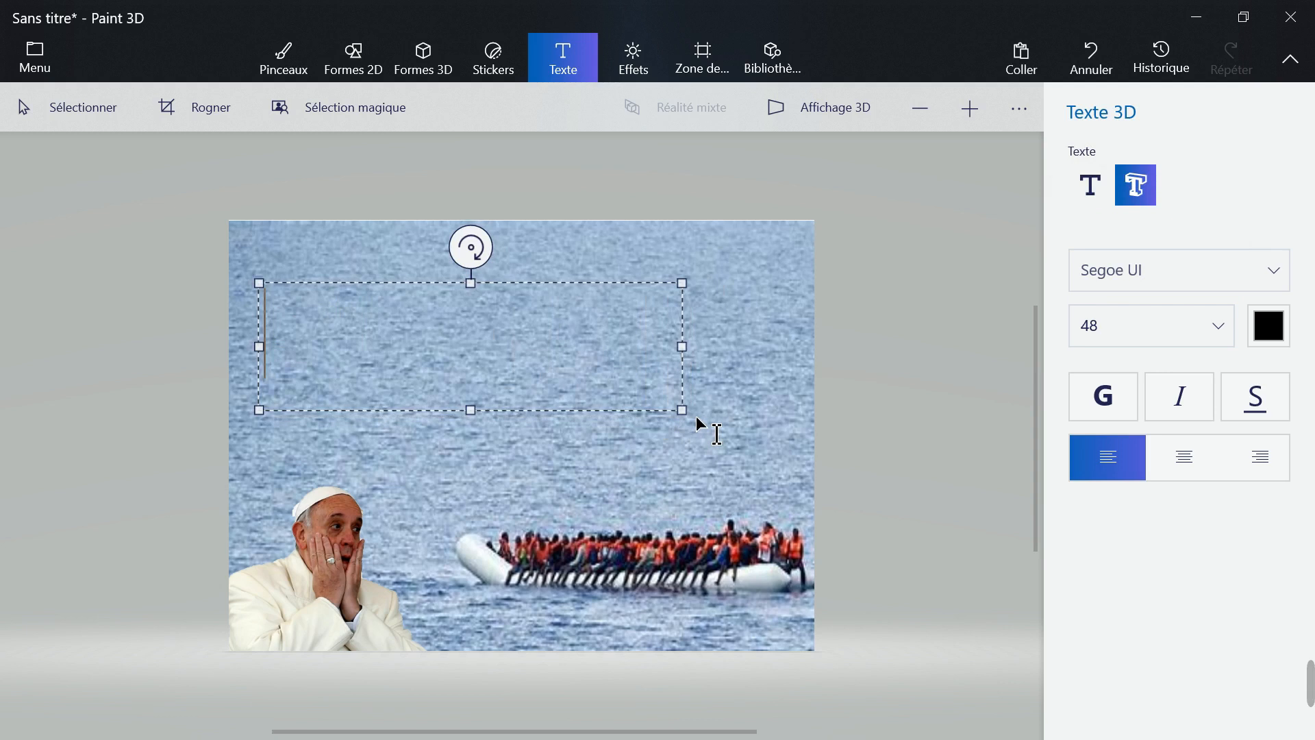
type("Mi")
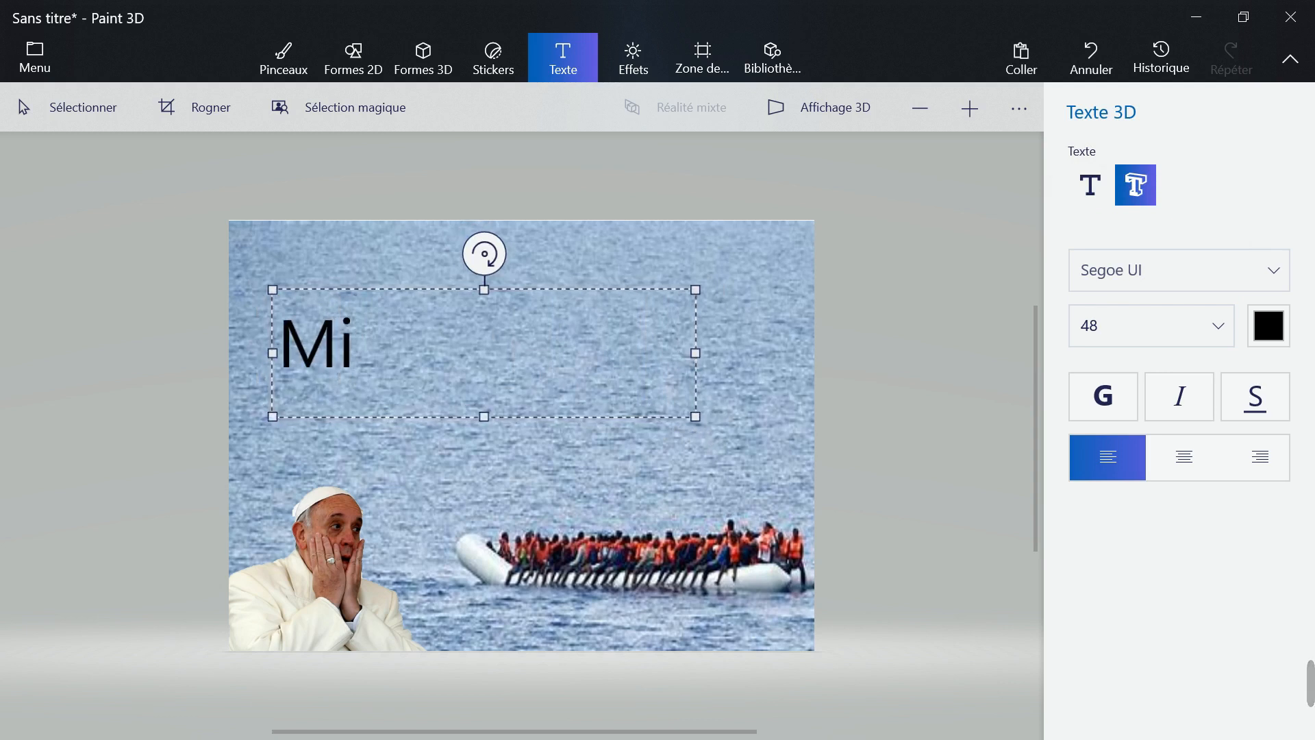
key("BackSpace")
key("BackSpace")
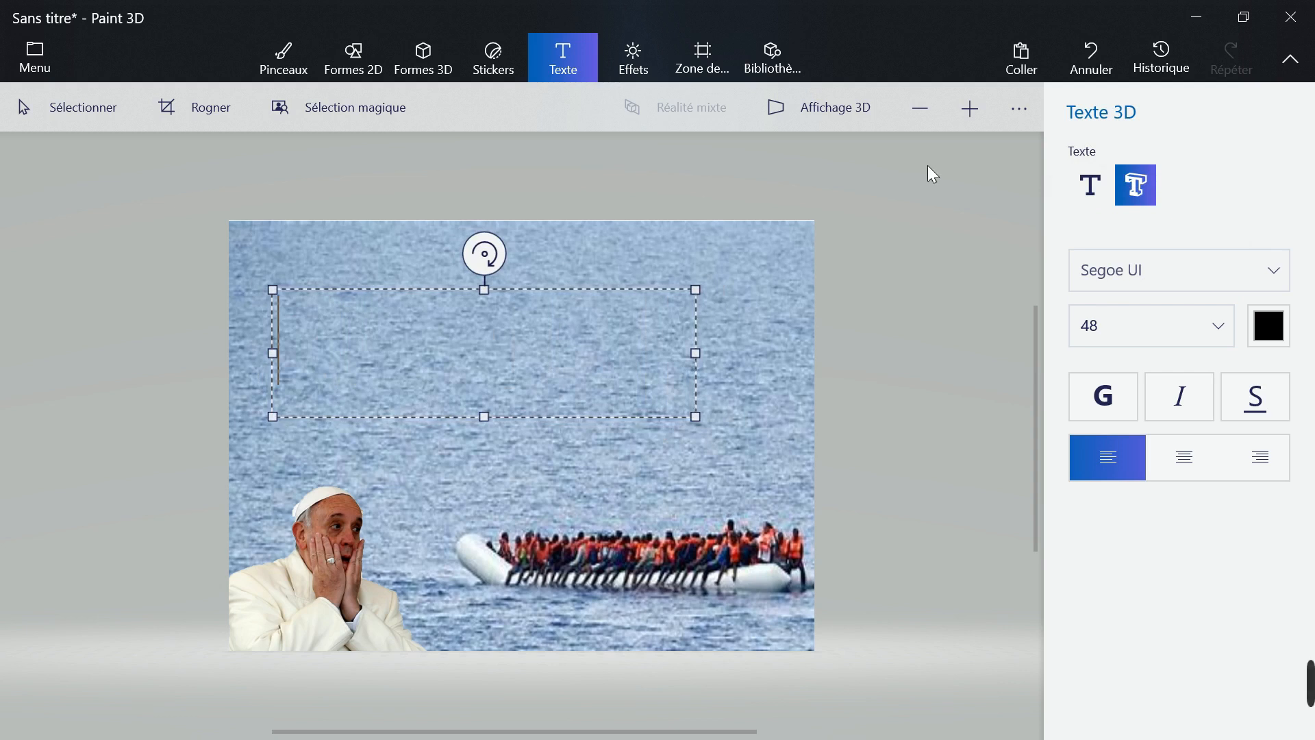
left_click(1269, 331)
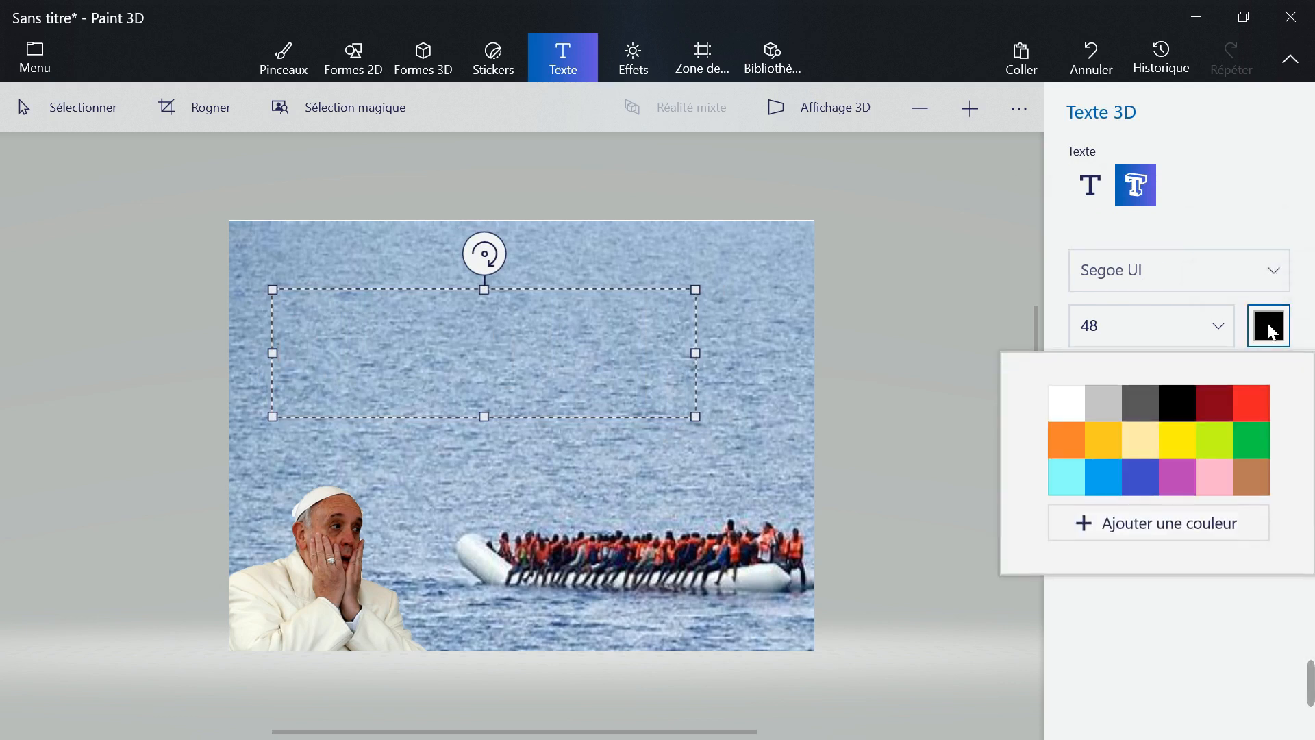
left_click(1067, 405)
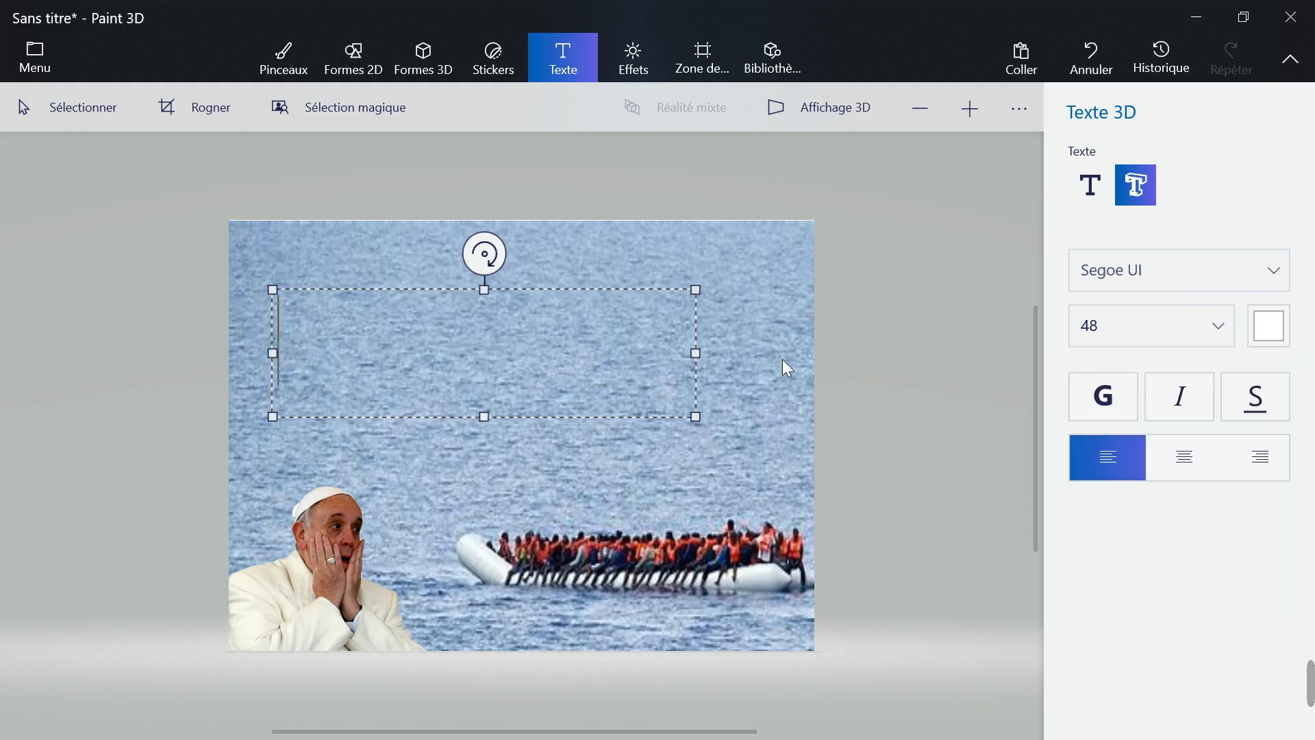
type("M")
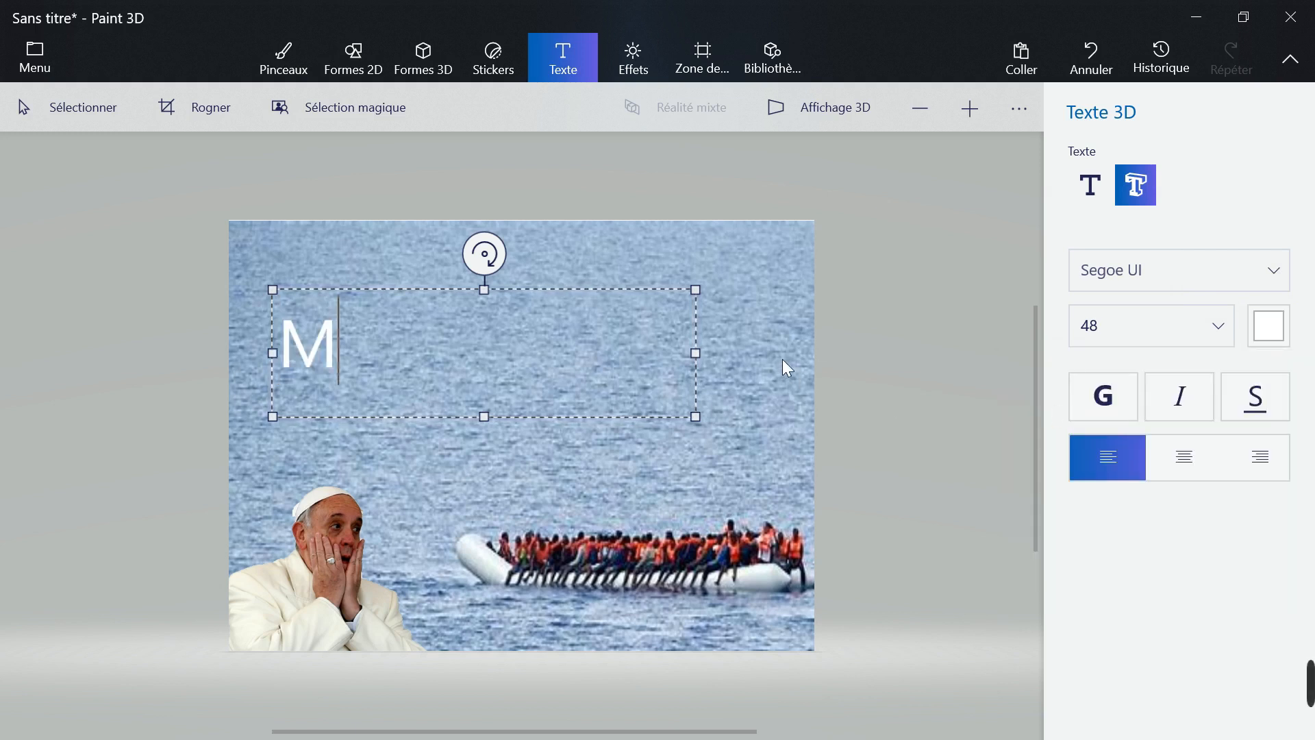
key("BackSpace")
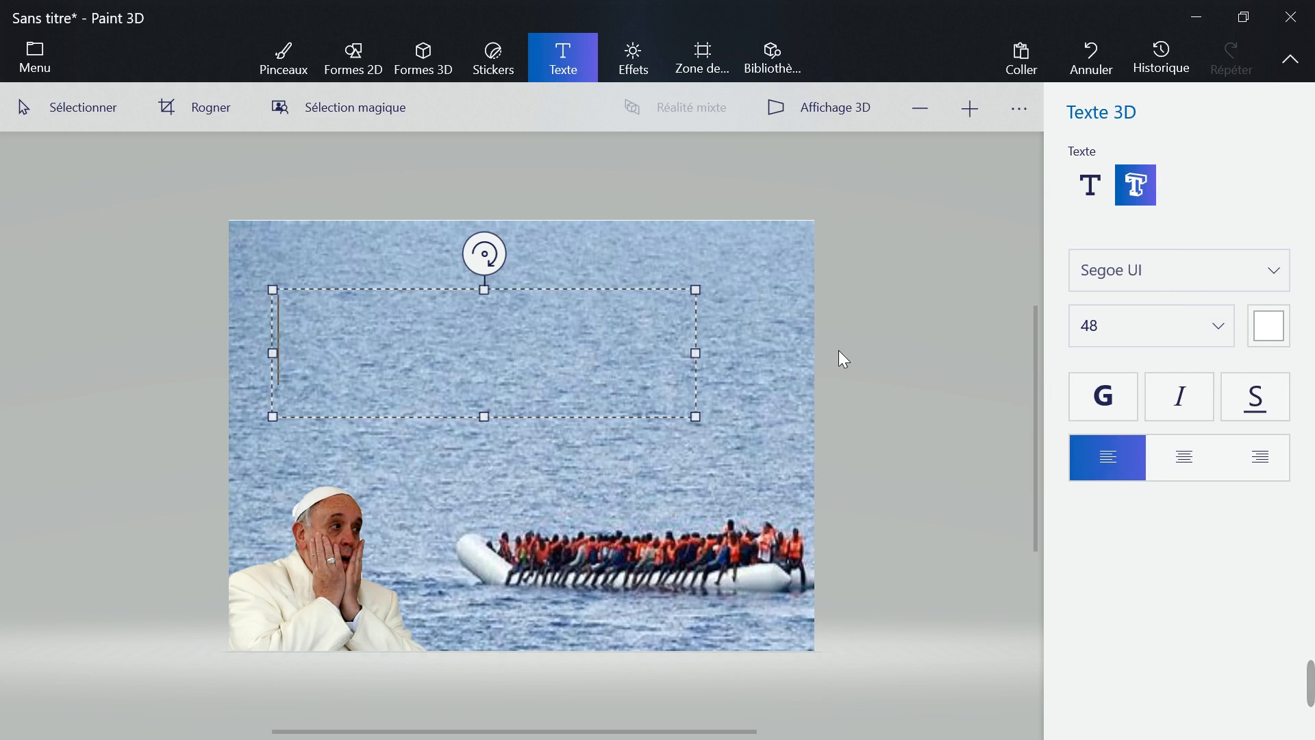
Write "Migrants" in the 3D text box in yellow with centred alignment, and finish the text.
left_click(1268, 326)
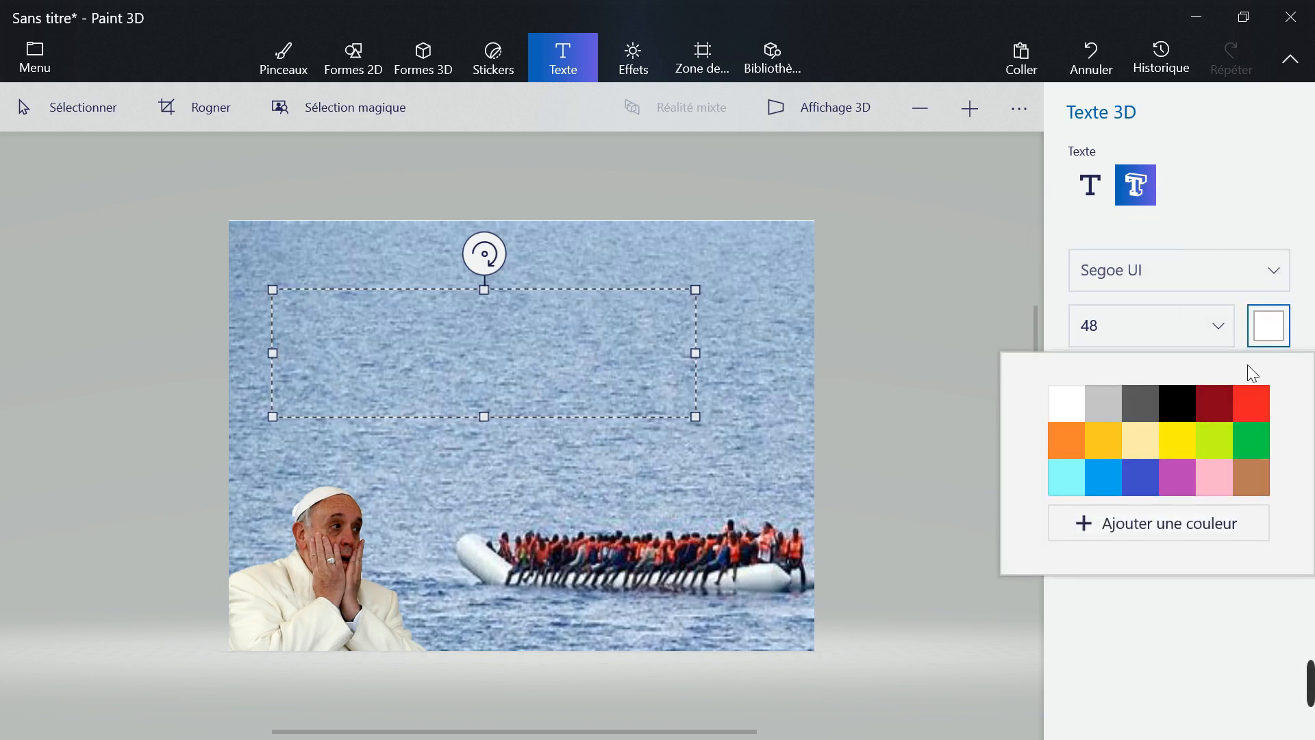
left_click(1176, 452)
type("M")
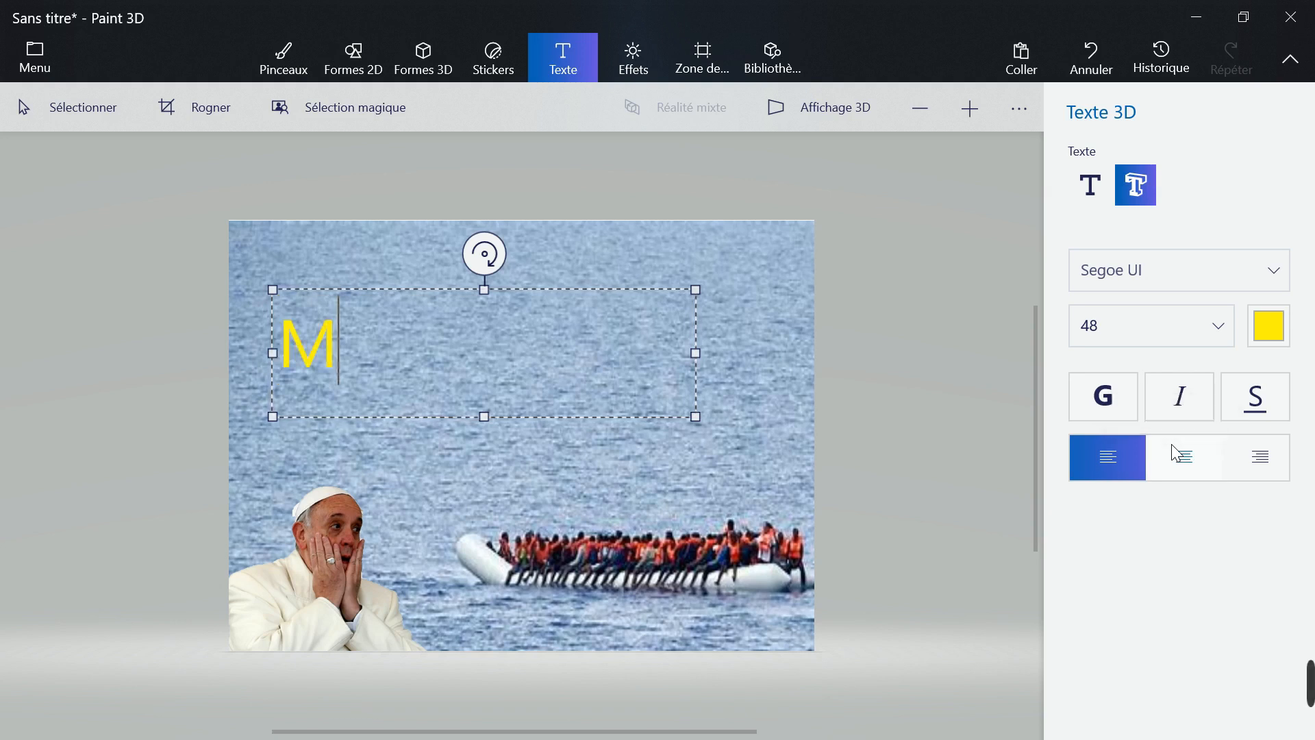
type("igr")
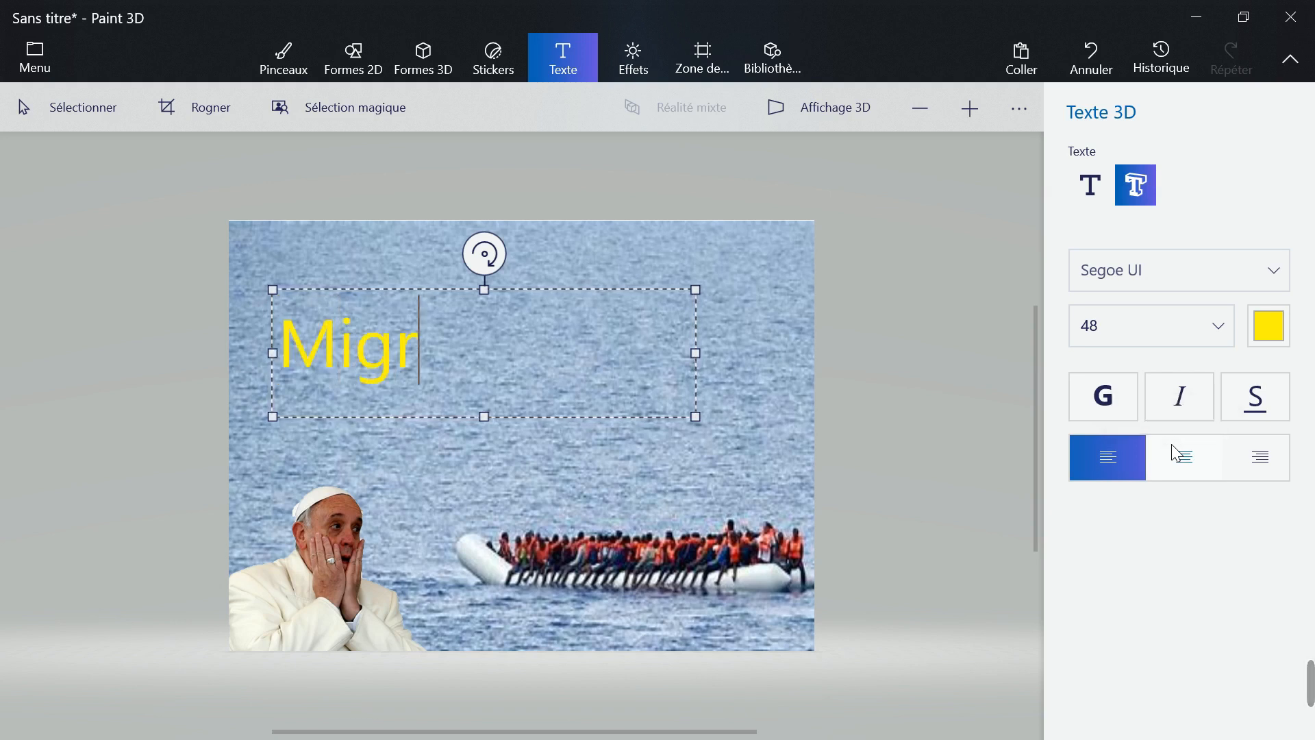
type("ants")
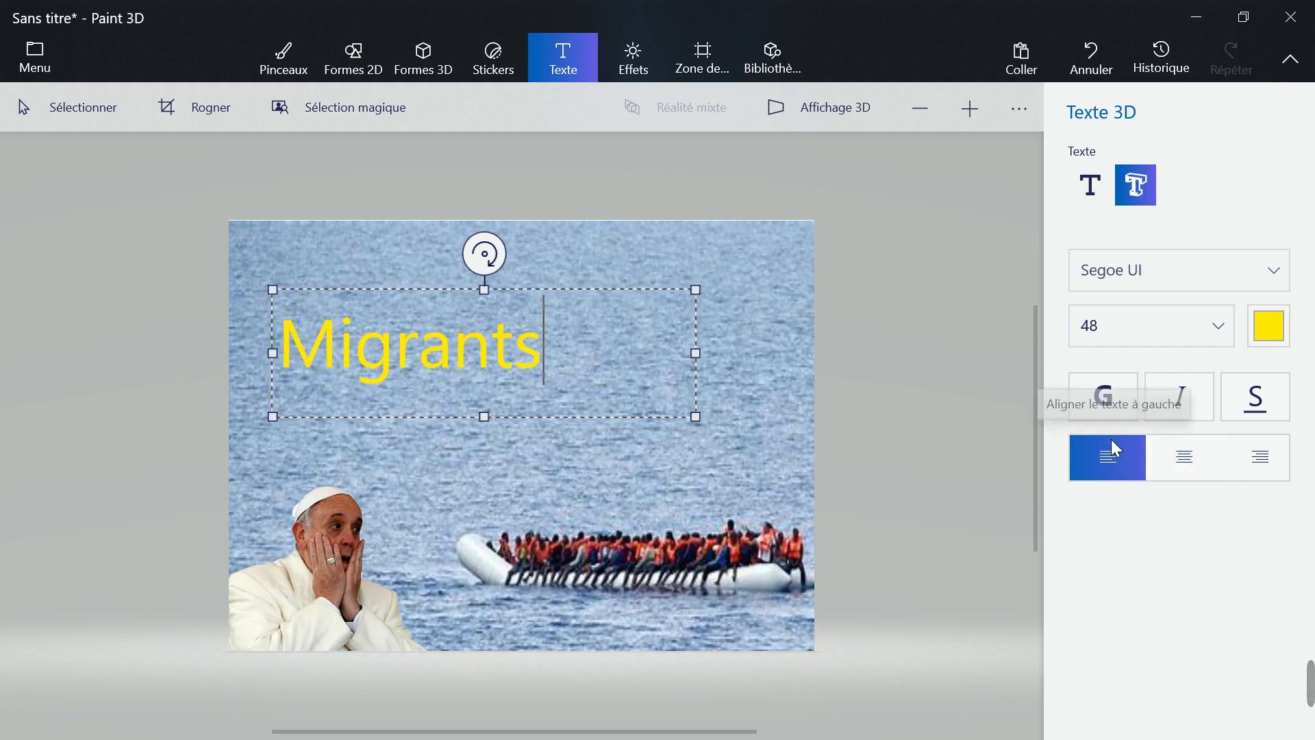
left_click(1176, 467)
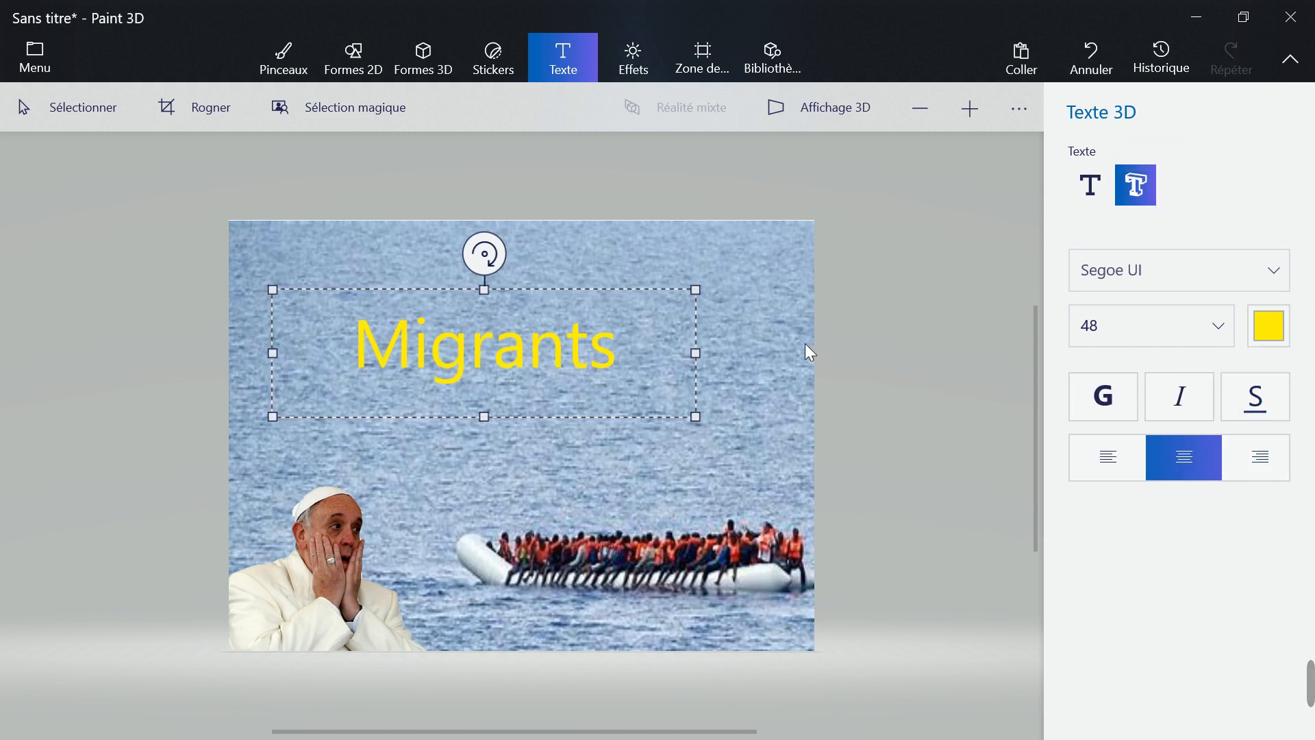
left_click(818, 366)
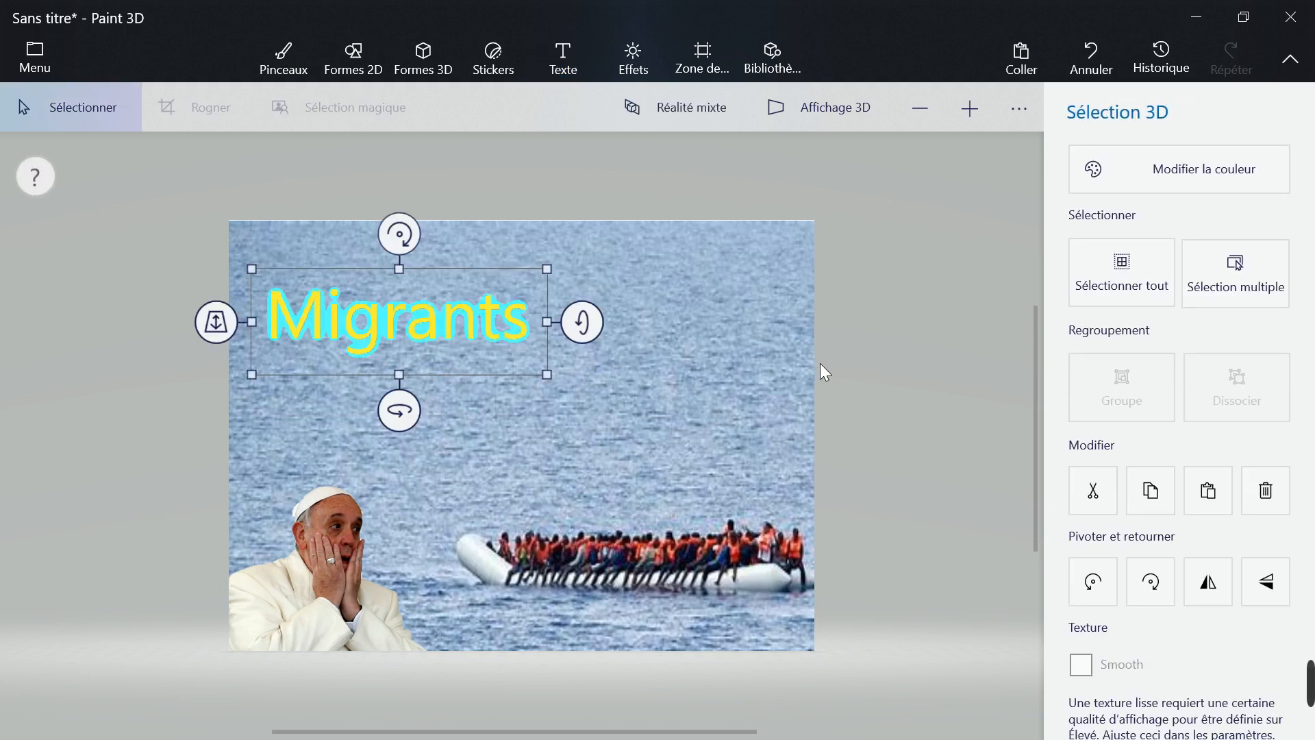
Tilt the 3D text "Migrants" about its horizontal axis so its thickness shows, and deselect it.
left_click_drag(597, 332, 595, 446)
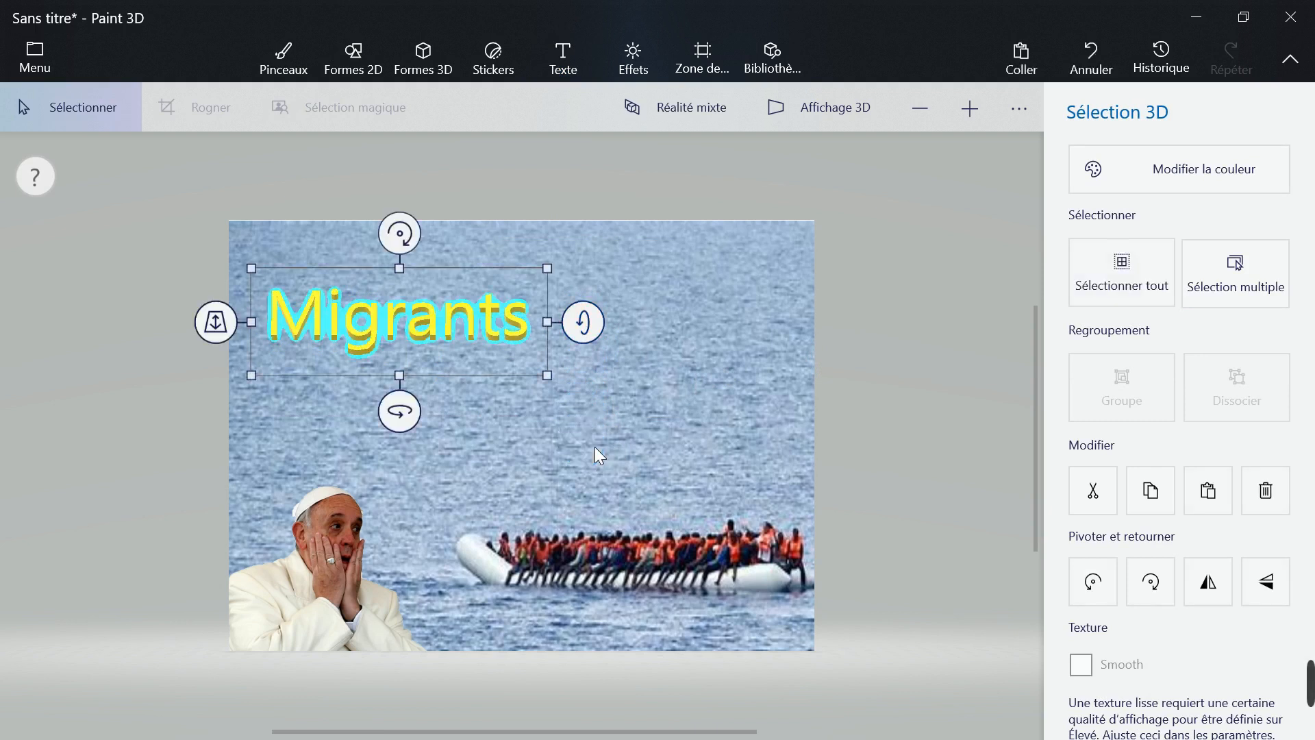
mouse_move(414, 253)
left_mouse_down()
mouse_move(373, 264)
mouse_move(406, 266)
left_mouse_up()
mouse_move(596, 340)
left_mouse_down()
mouse_move(600, 361)
mouse_move(585, 347)
left_mouse_up()
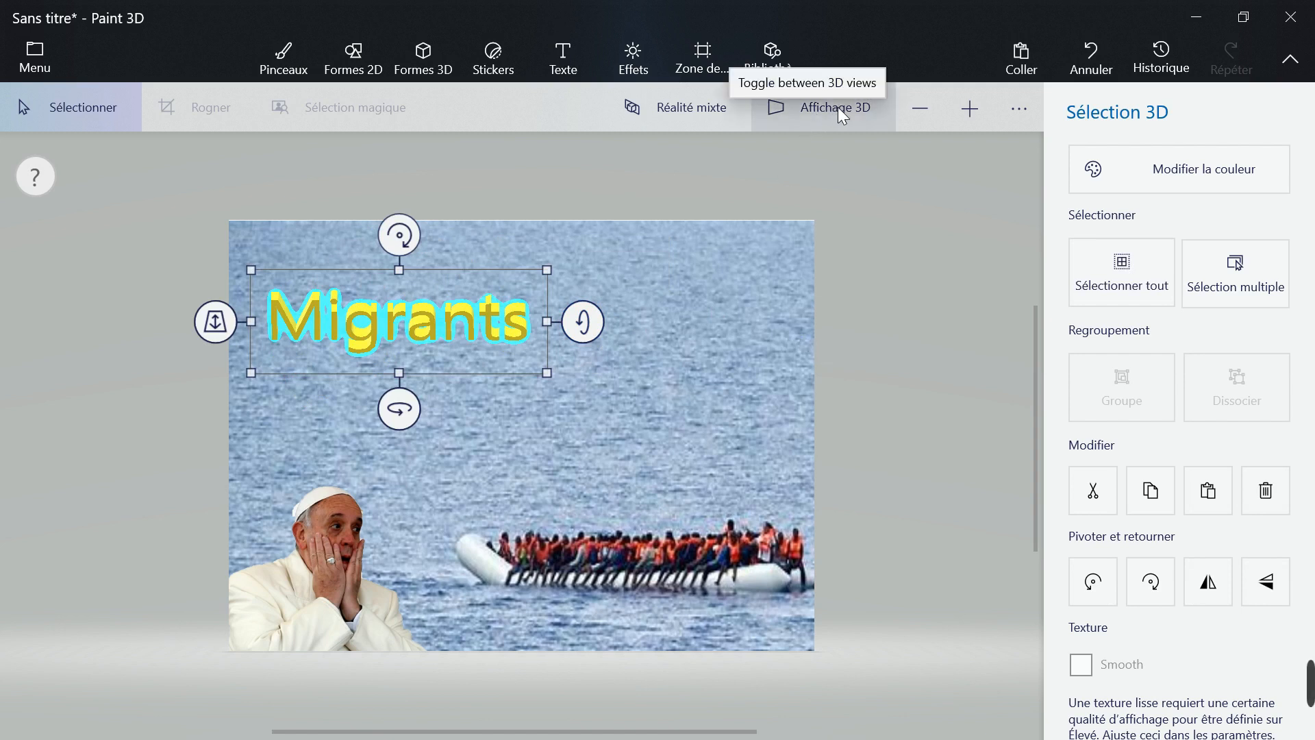
left_click(792, 237)
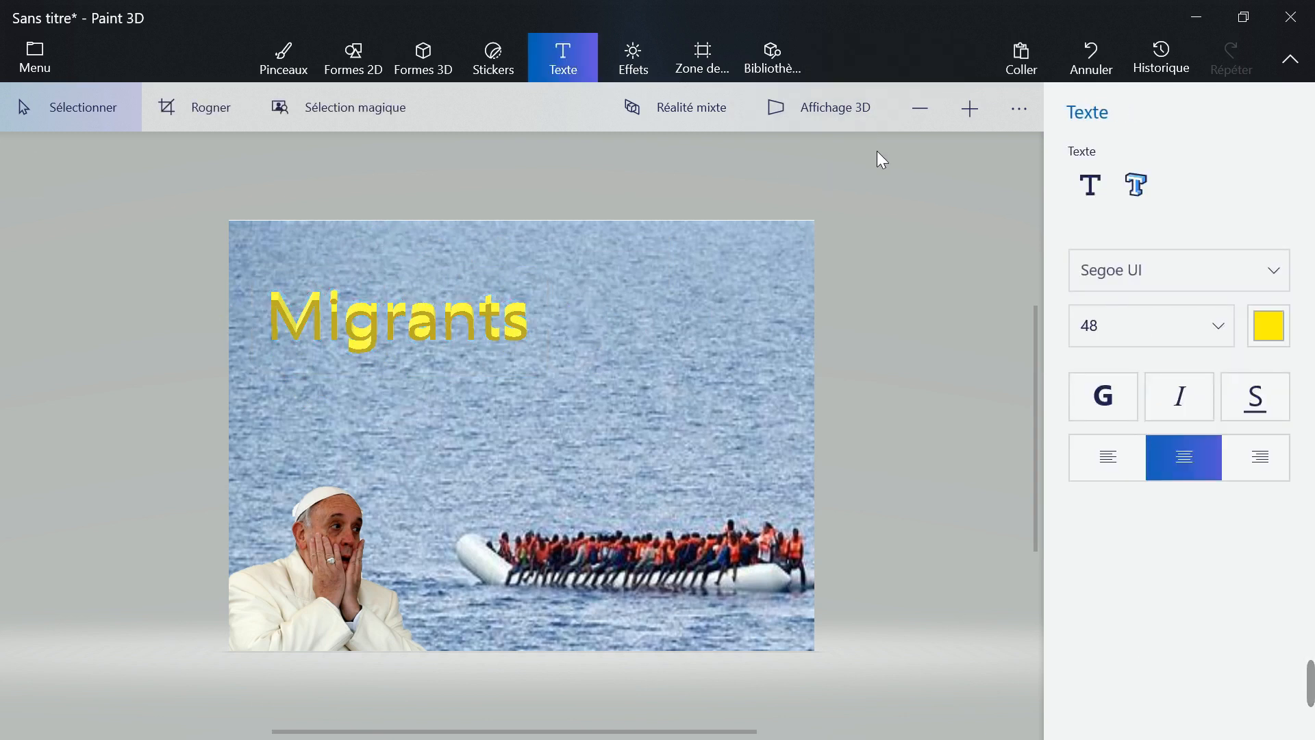
Turn on the 3D view and orbit the export view so the picture is angled with the text floating in front, then accept the framing.
left_click(848, 109)
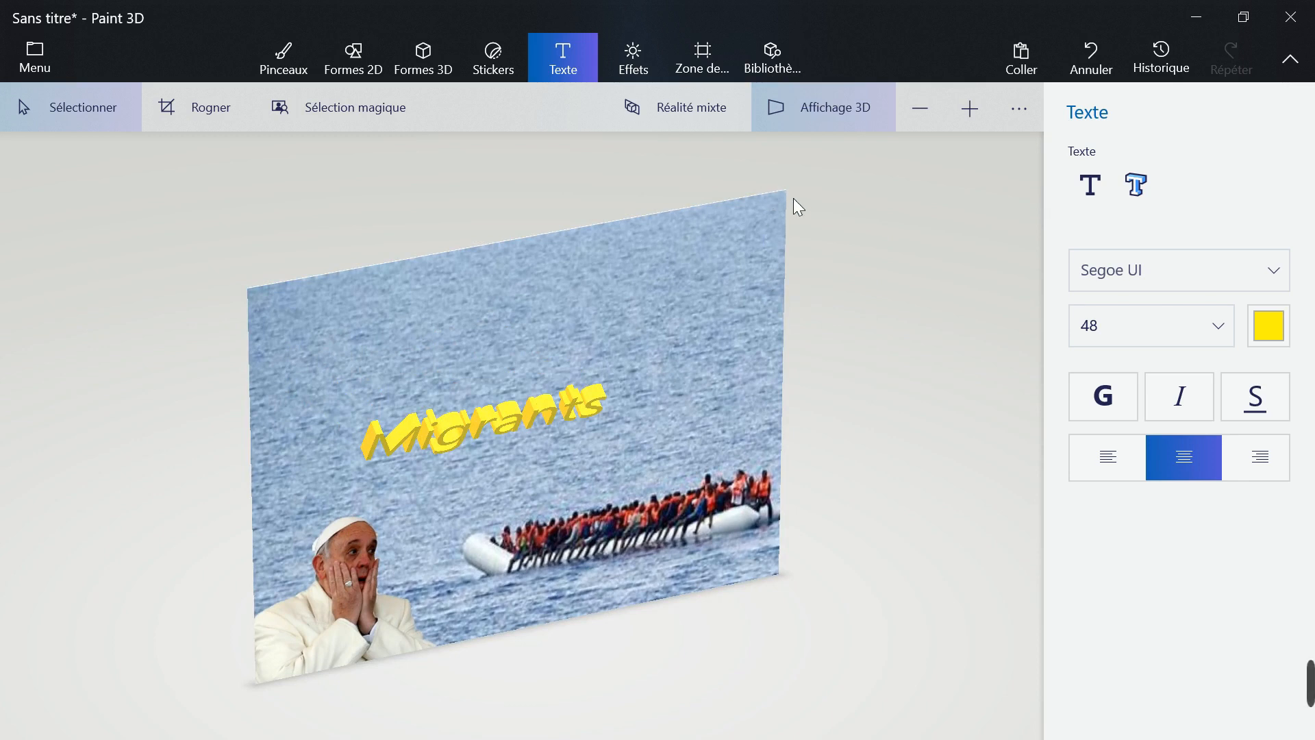
left_click_drag(884, 411, 688, 462)
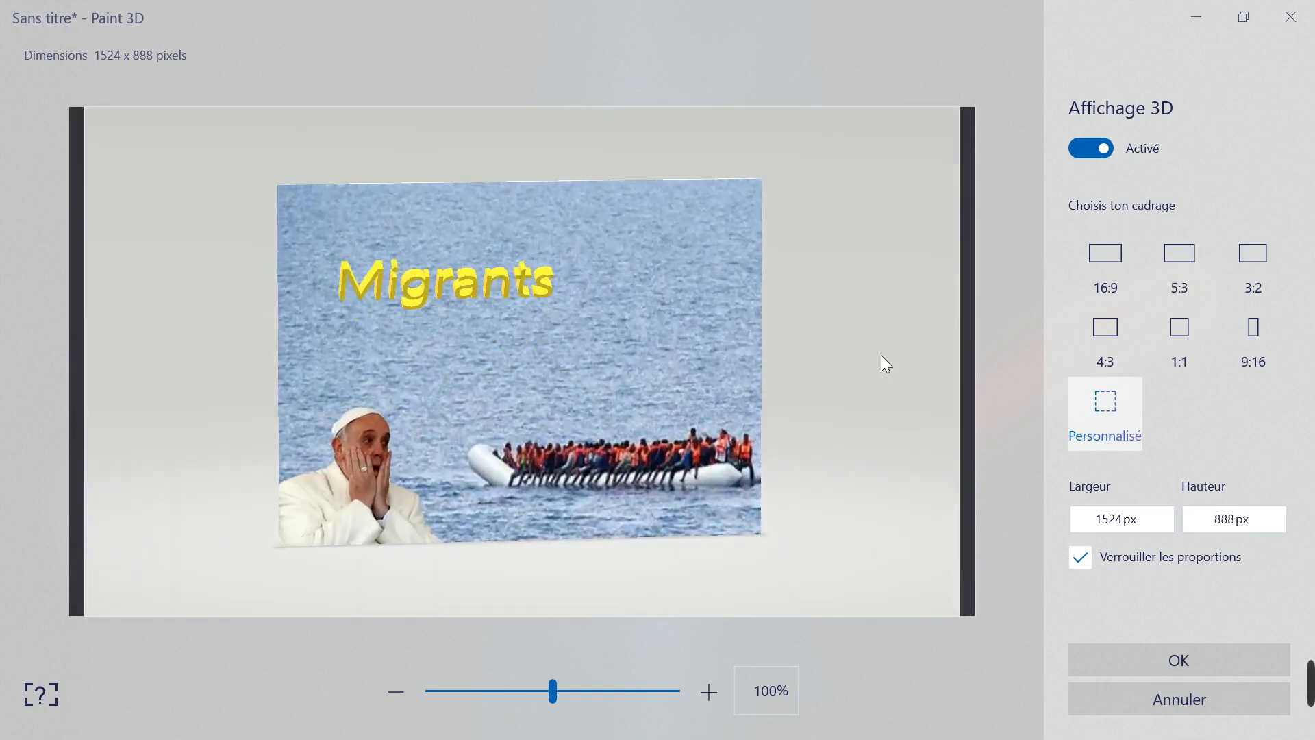
left_click_drag(688, 351, 676, 180)
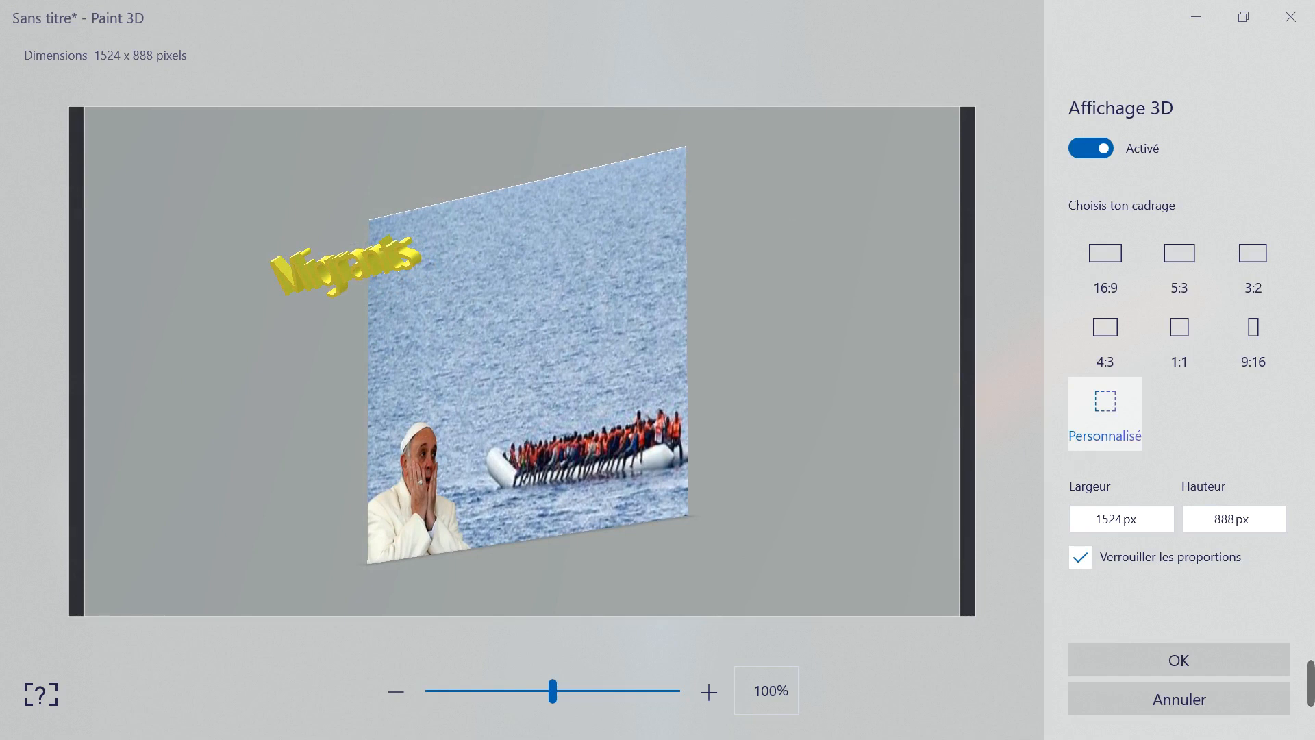
left_click(1172, 665)
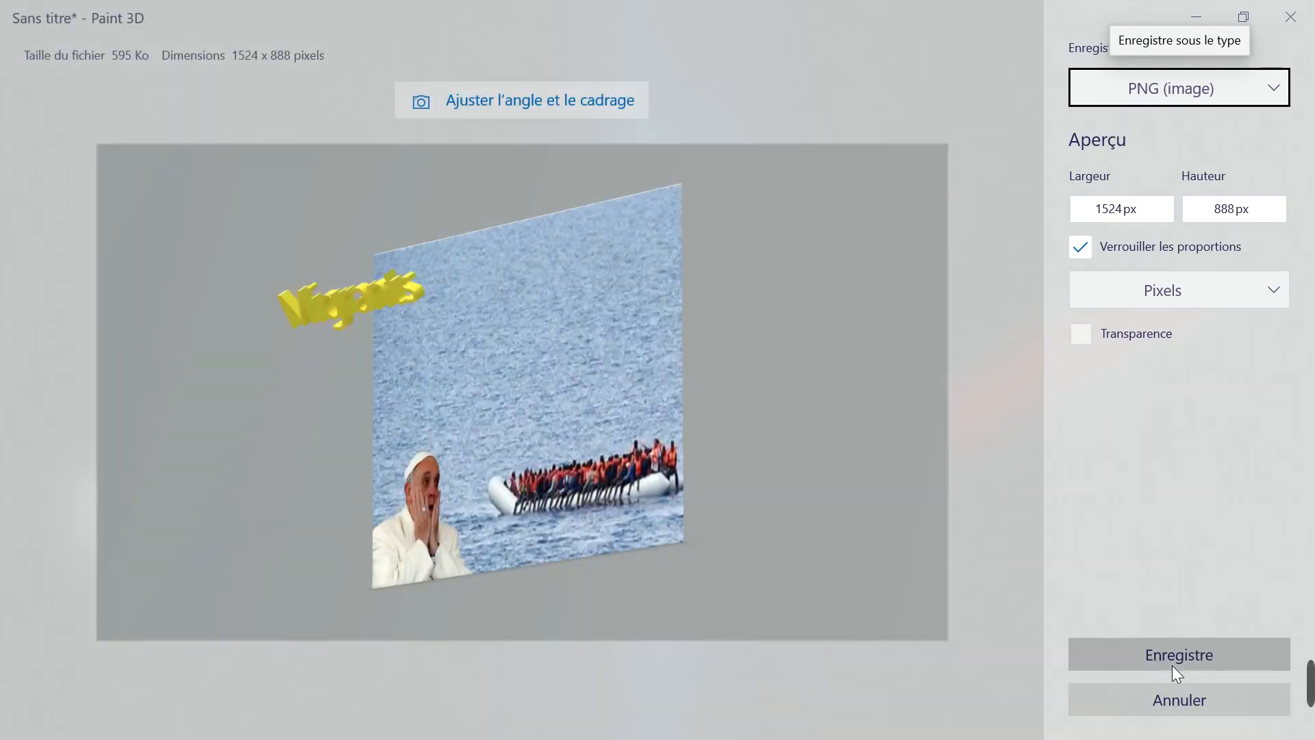
Save the angled 3D view as a PNG image named Mi in the Vidéo 3D folder, and close the view controls help.
left_click(1173, 656)
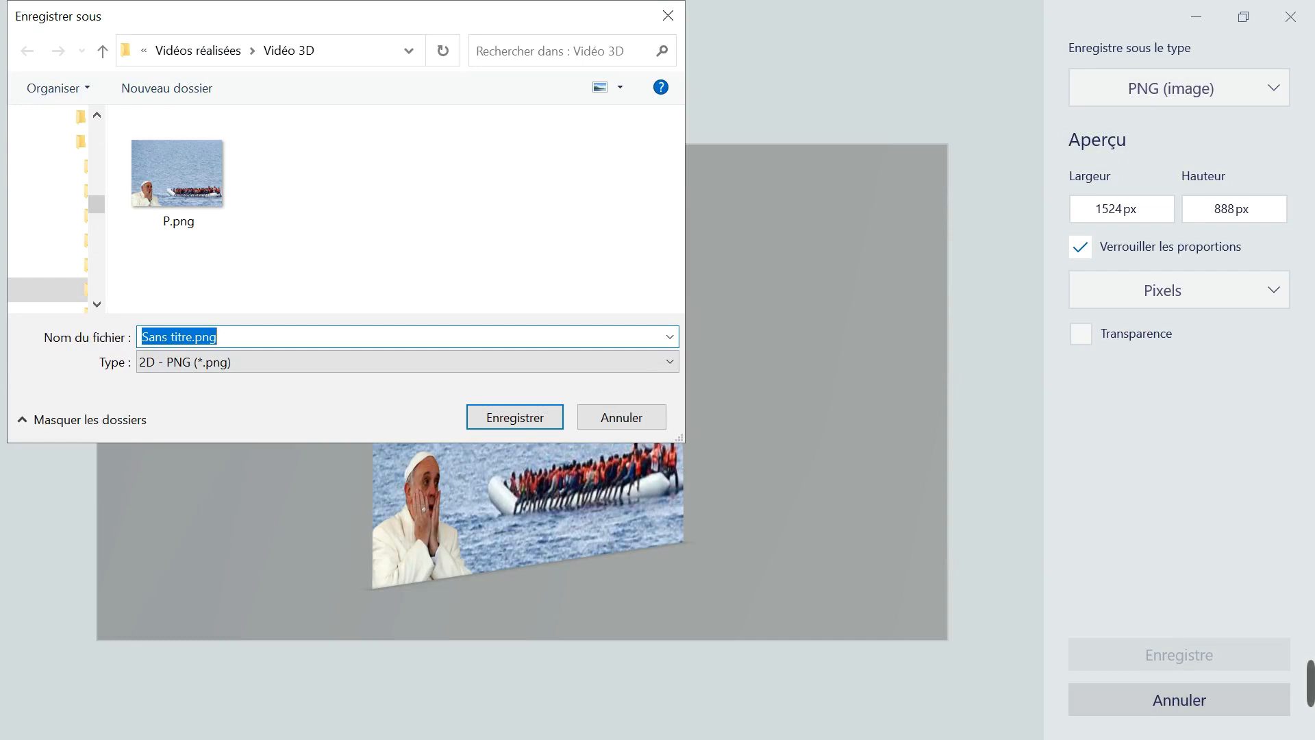
type("Mi")
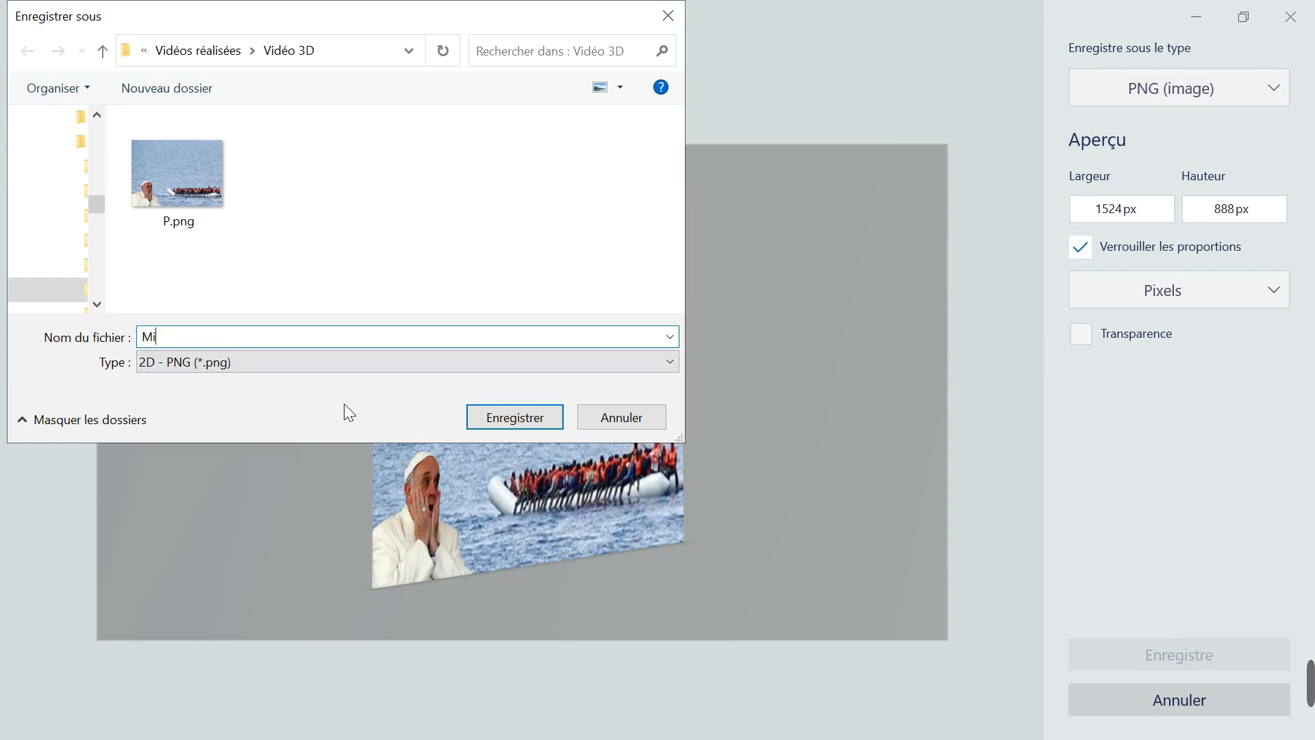
left_click(535, 426)
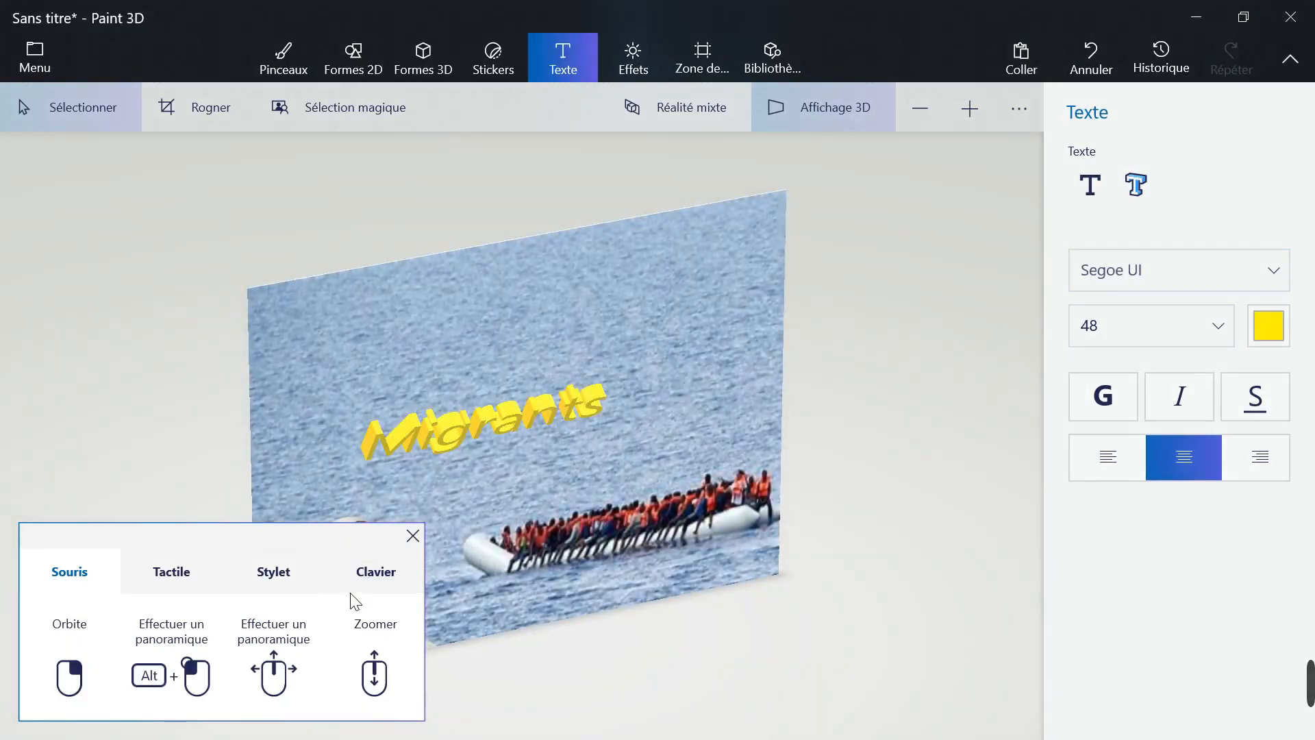
left_click(413, 536)
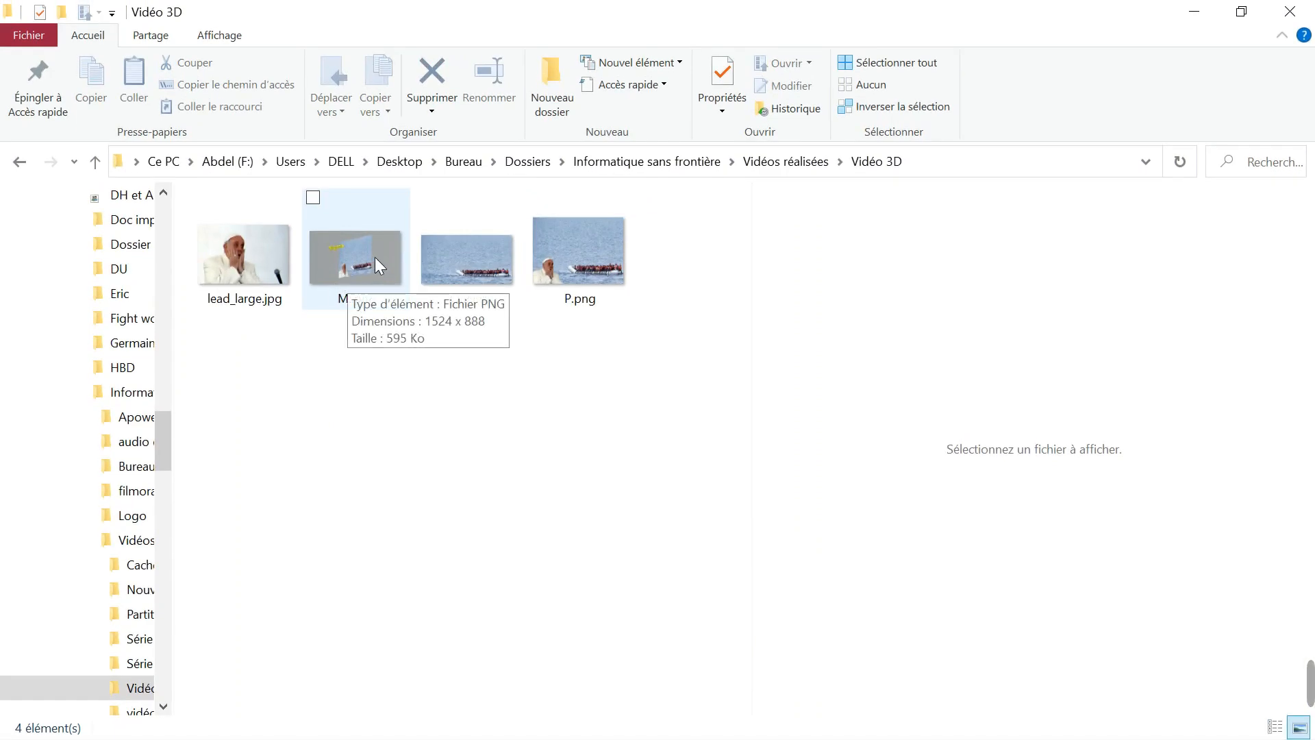
Switch to File Explorer and preview the saved images Mi.png and P.png in the Vidéo 3D folder.
left_click(375, 257)
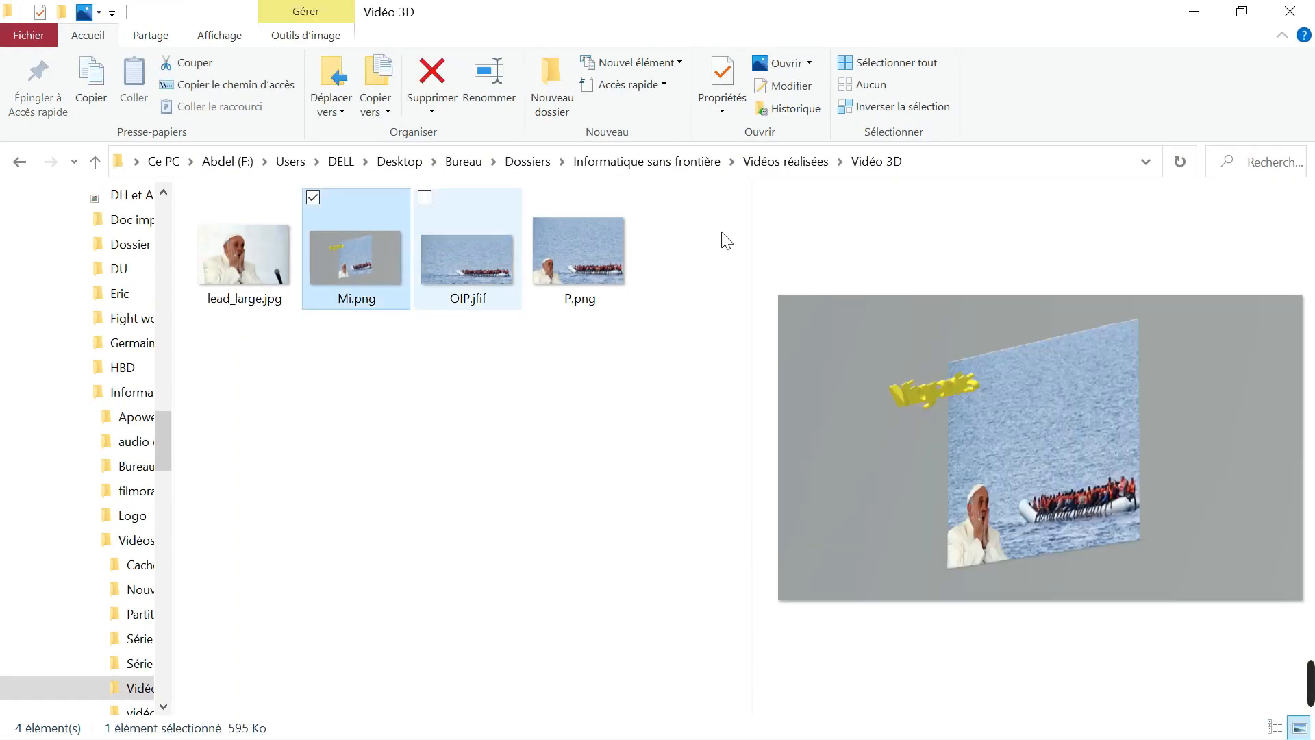
left_click(567, 249)
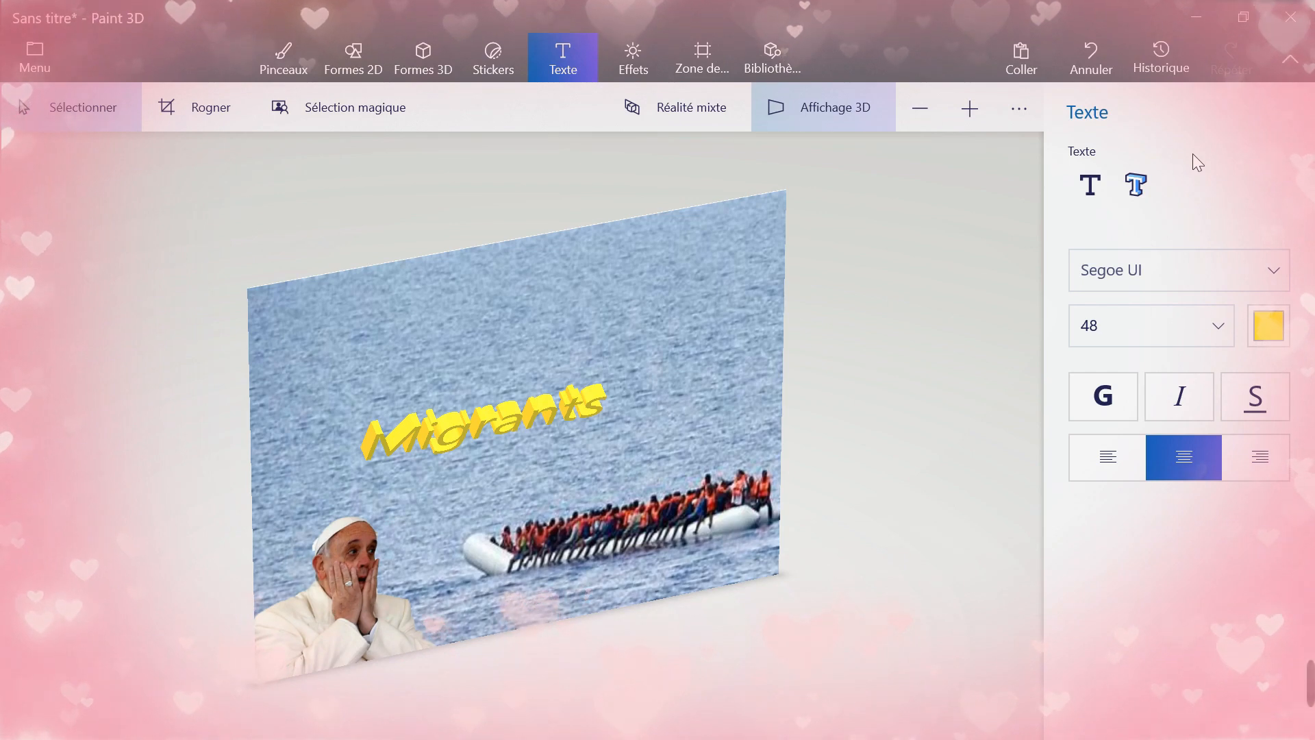
left_click(1196, 16)
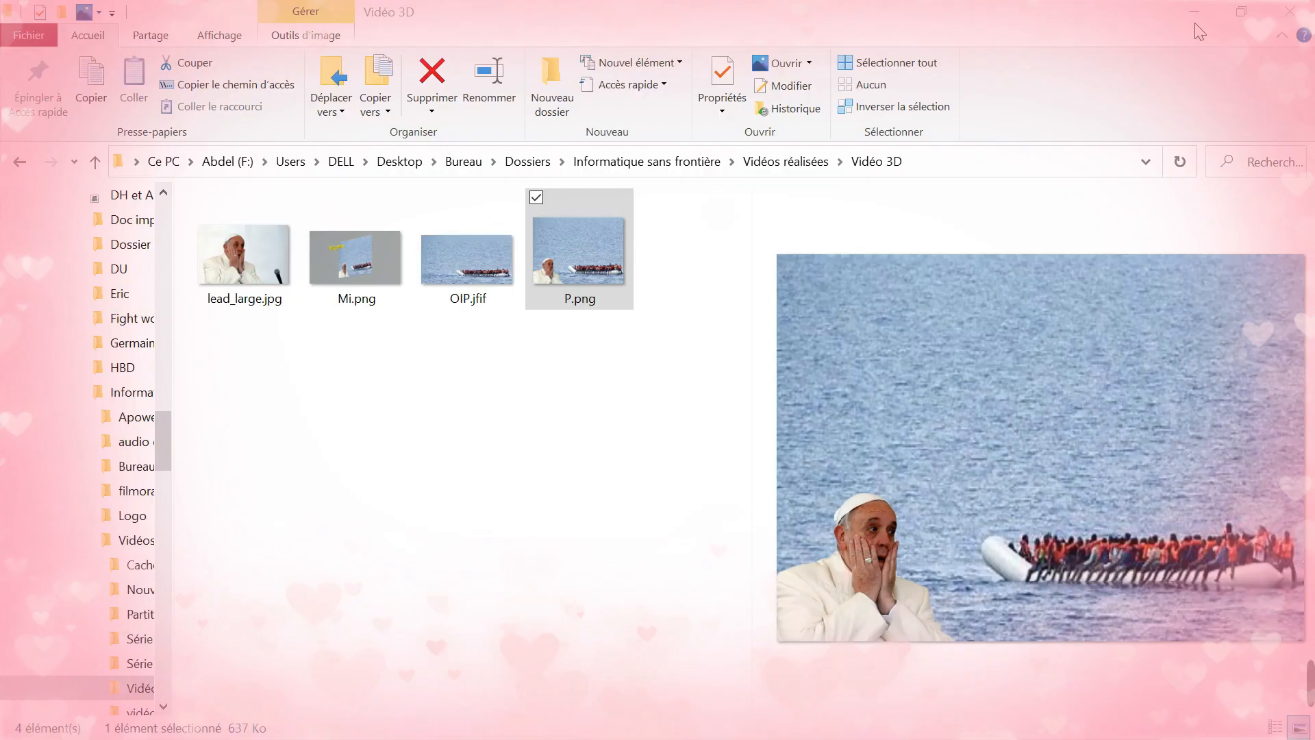